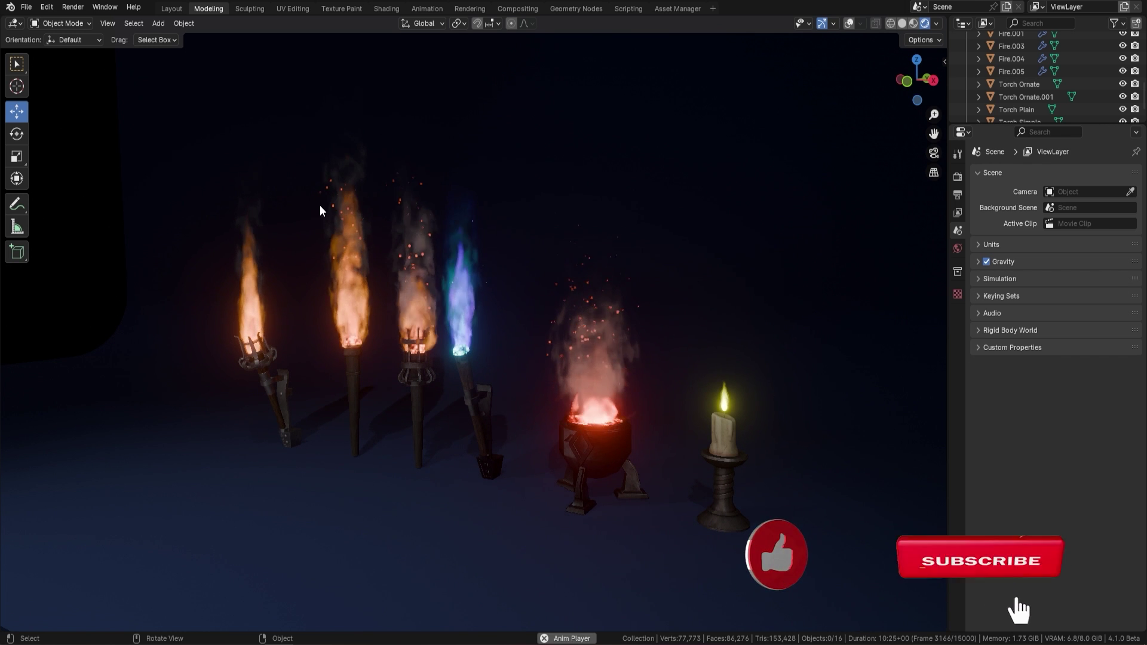
- Switch the viewport to Material Preview shading and turn on the viewport overlays
{"action": "middle_click_drag", "start_coordinate": [500, 215], "coordinate": [488, 220]}
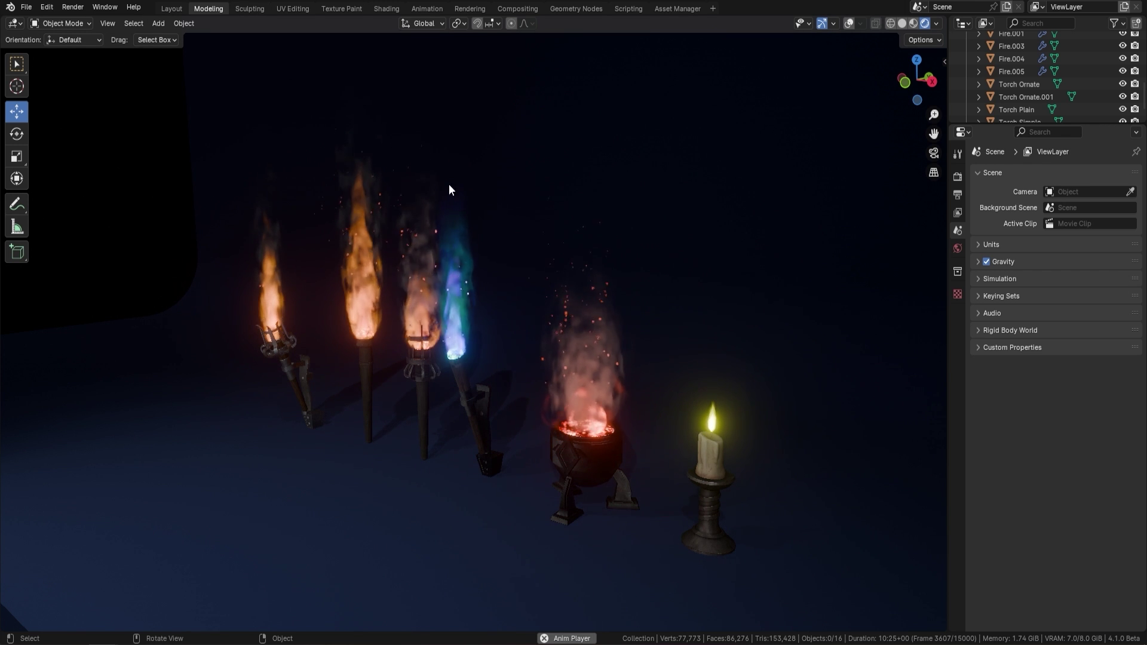
{"action": "middle_click_drag", "start_coordinate": [551, 282], "coordinate": [573, 288]}
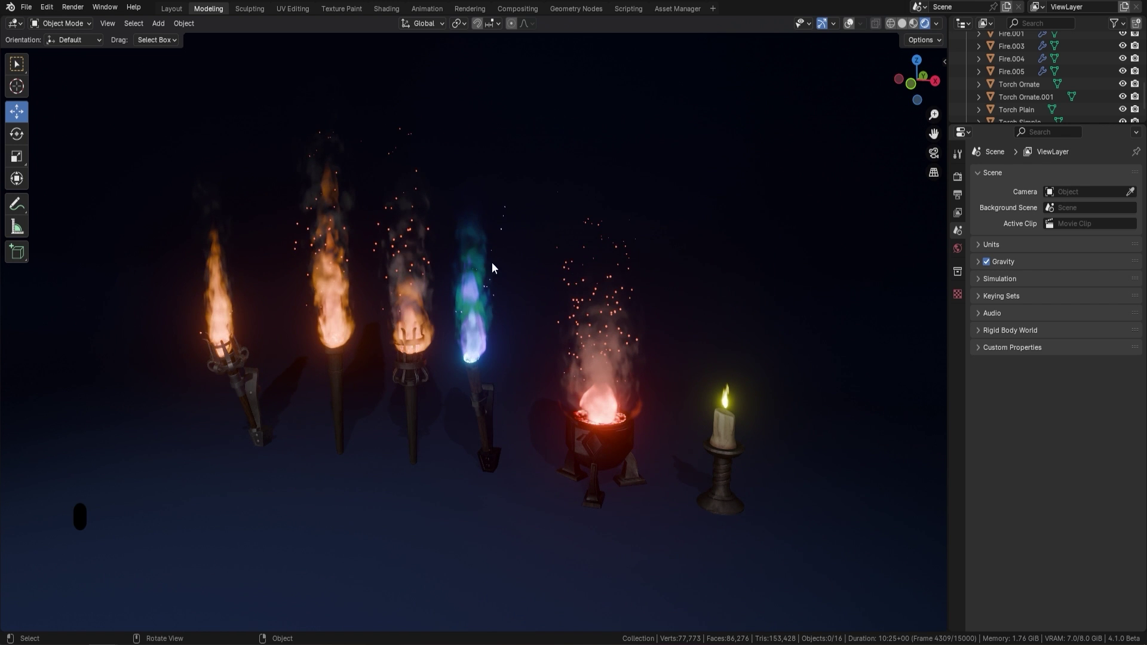
{"action": "left_click", "coordinate": [914, 23]}
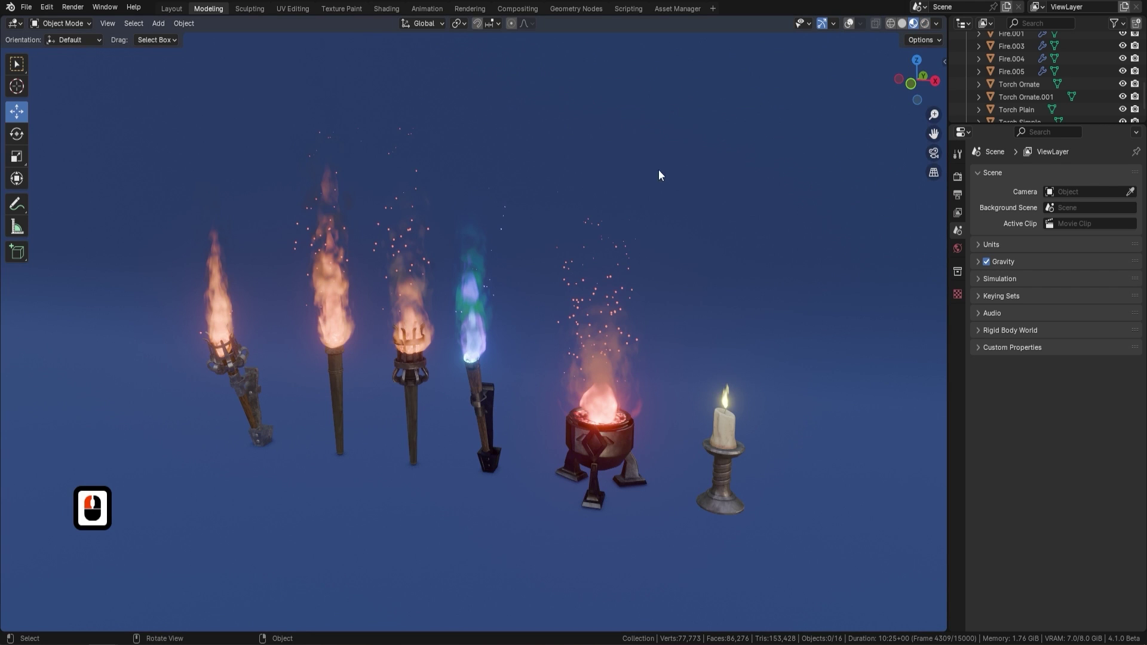
{"action": "middle_click_drag", "start_coordinate": [717, 338], "coordinate": [500, 312], "text": "shift"}
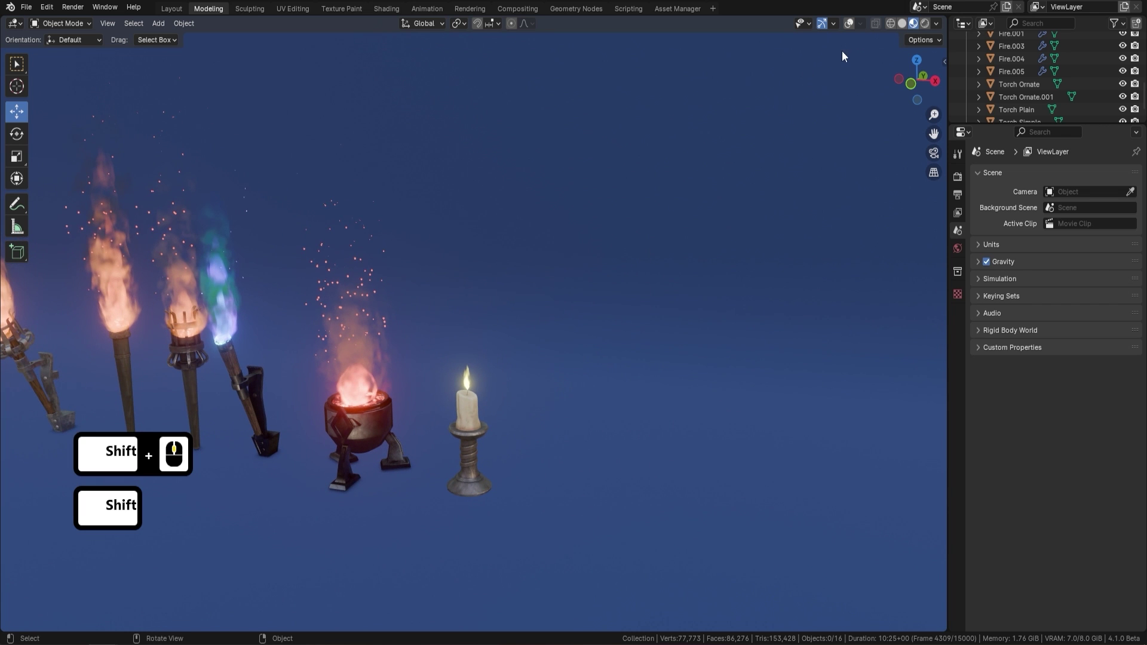
{"action": "left_click", "coordinate": [848, 24]}
- Add a mesh plane at the 3D cursor in the empty area beyond the candle
{"action": "middle_click_drag", "start_coordinate": [676, 454], "coordinate": [644, 438], "text": "shift"}
{"action": "middle_click_drag", "start_coordinate": [613, 393], "coordinate": [683, 376]}
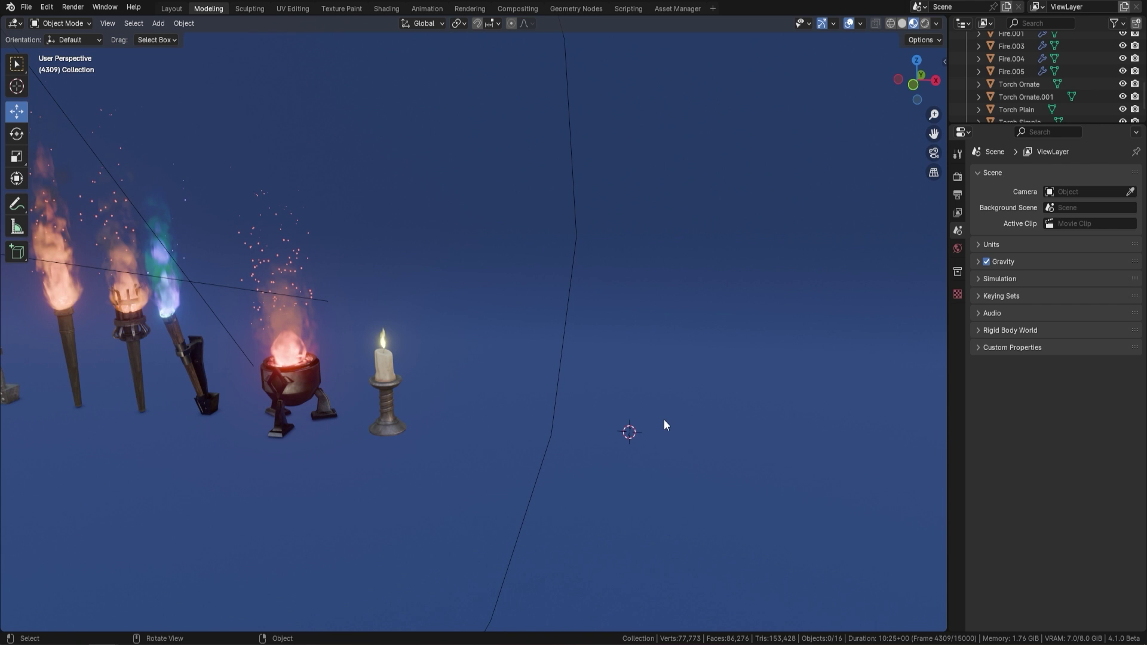
{"action": "key", "text": "shift+a"}
{"action": "mouse_move", "coordinate": [668, 419]}
{"action": "mouse_move", "coordinate": [630, 391]}
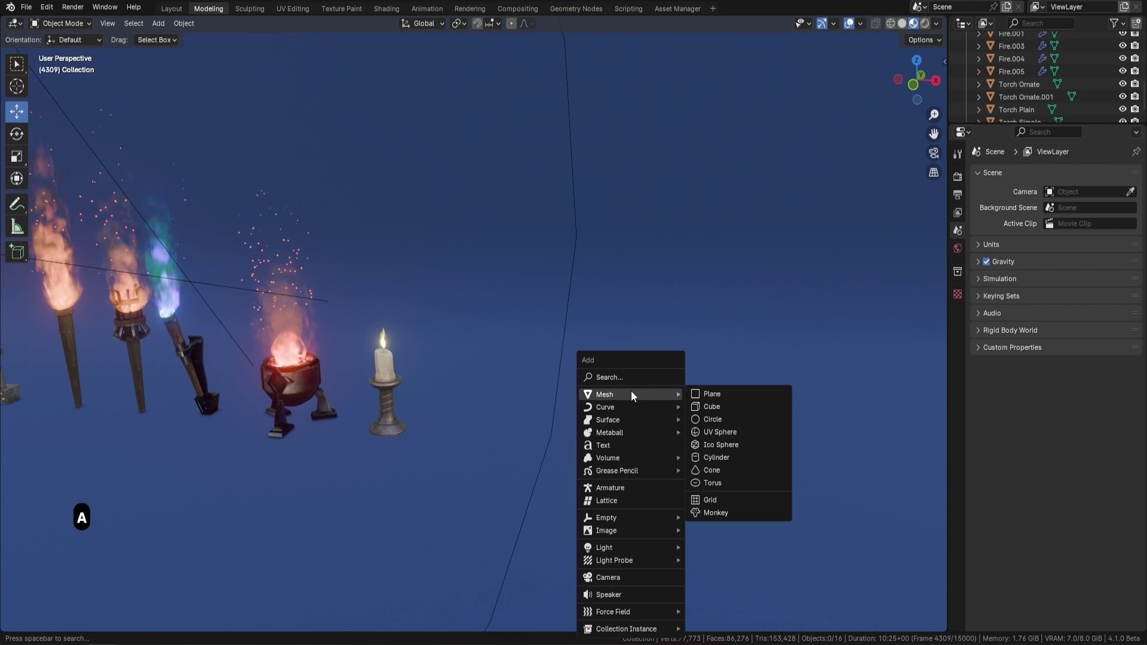
{"action": "left_click", "coordinate": [729, 389]}
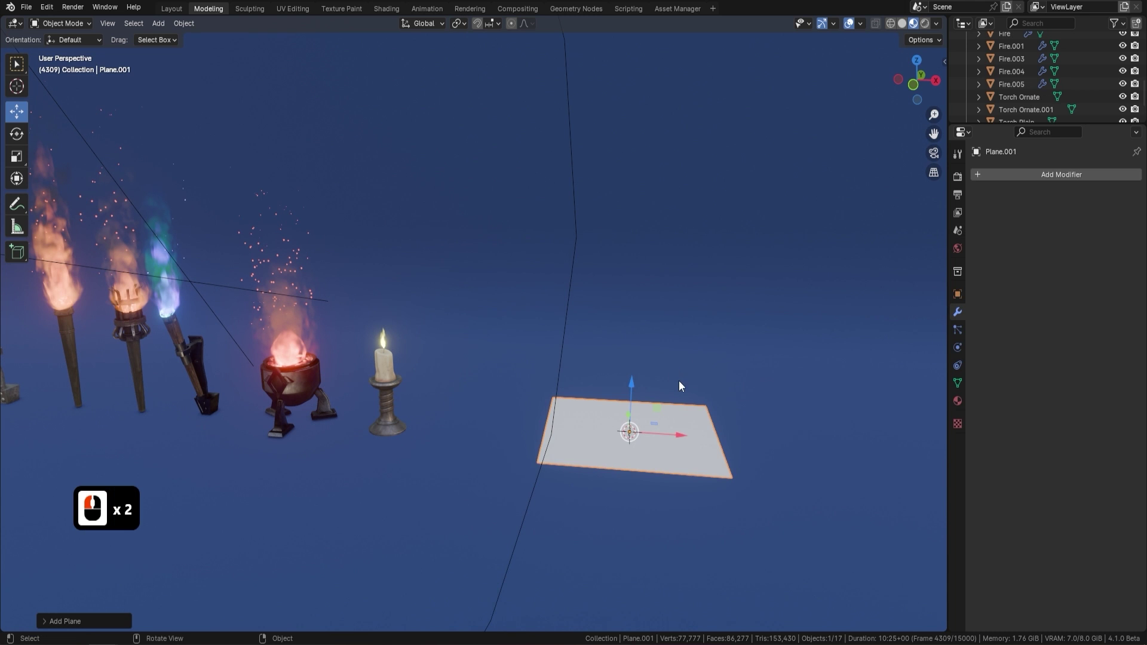
- Add a Geometry Nodes modifier to the new plane, assign the Fire node group, and preview the animated flame
{"action": "left_click", "coordinate": [1074, 175]}
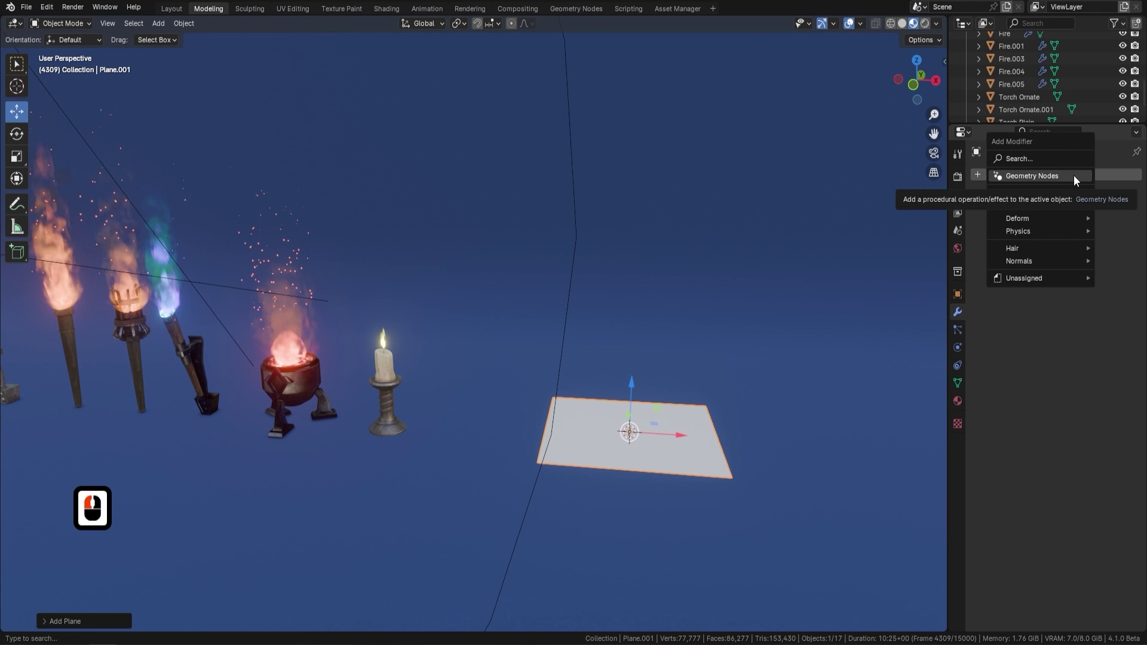
{"action": "left_click", "coordinate": [1031, 175]}
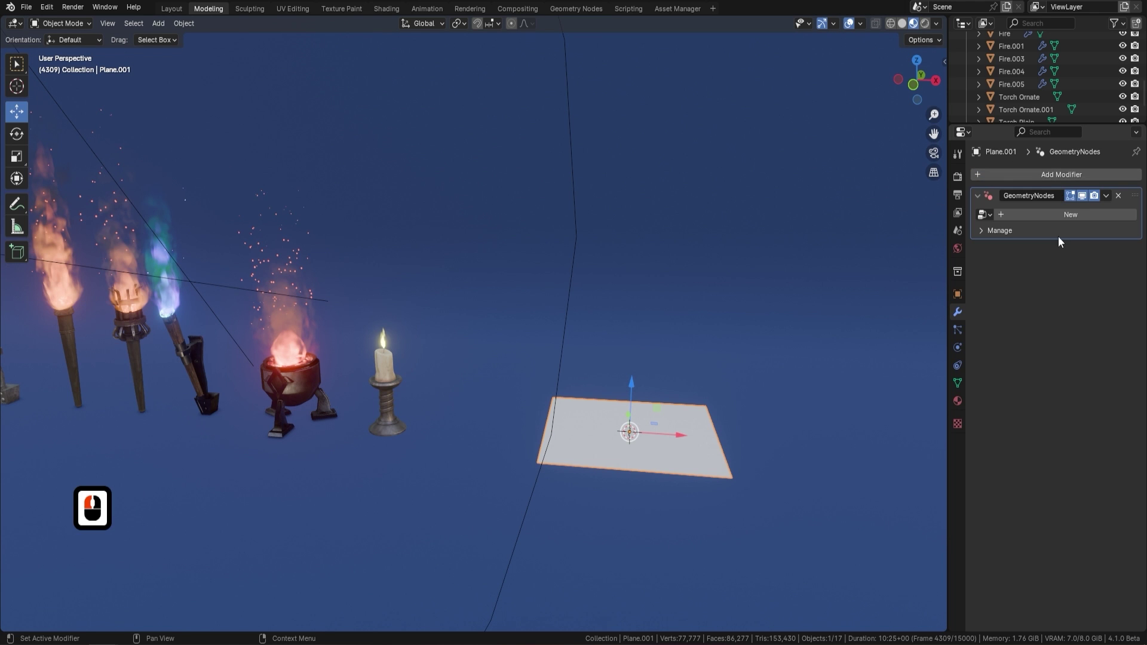
{"action": "left_click", "coordinate": [984, 215]}
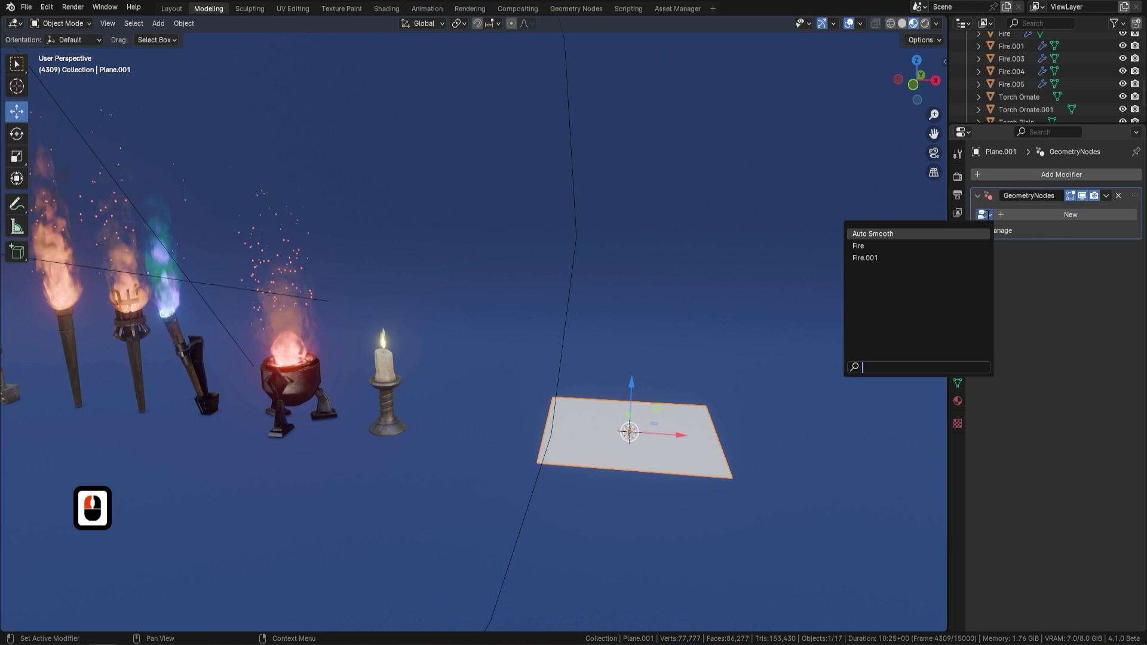
{"action": "left_click", "coordinate": [877, 246]}
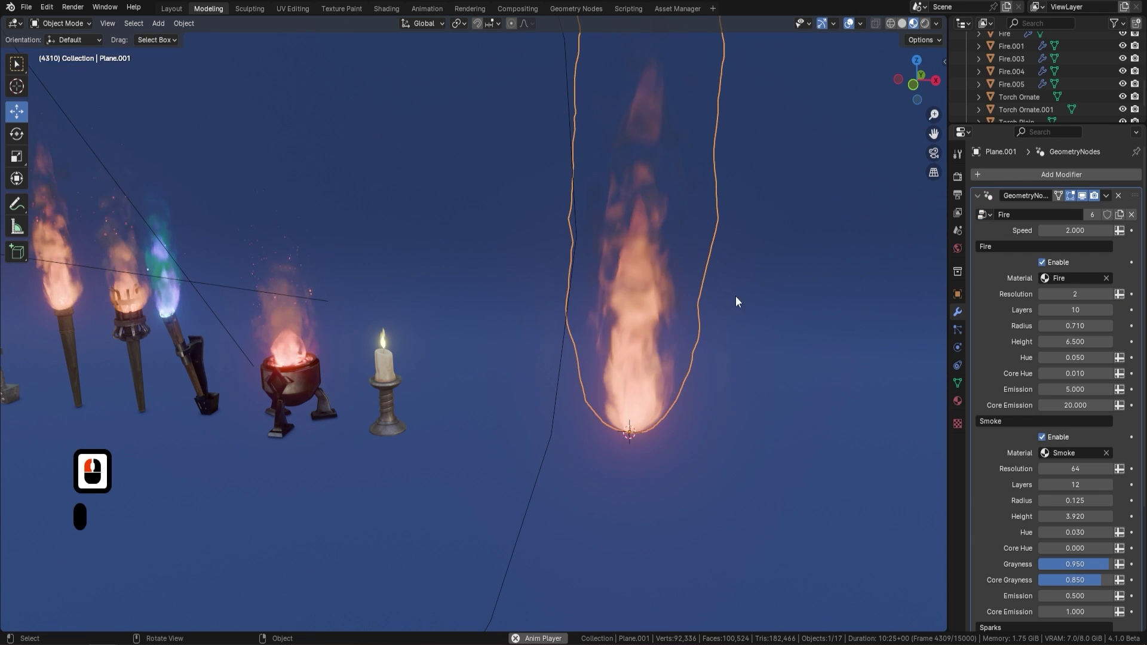
{"action": "scroll", "coordinate": [688, 302], "scroll_direction": "down", "scroll_amount": 3}
{"action": "middle_click_drag", "start_coordinate": [688, 301], "coordinate": [659, 301]}
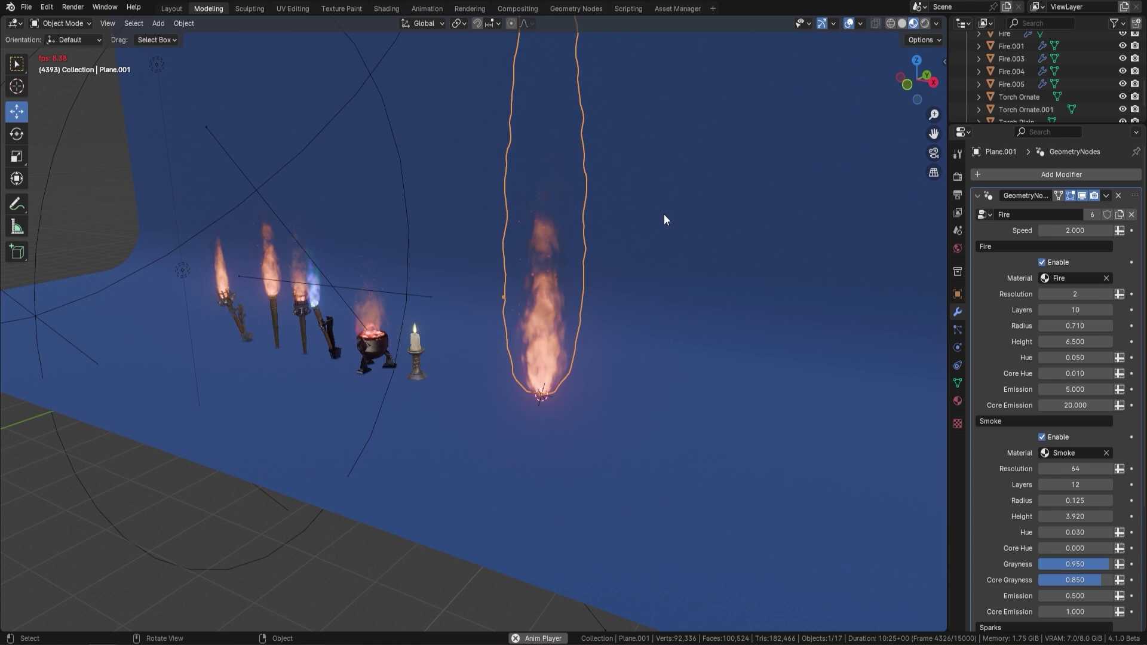
{"action": "key", "text": "space"}
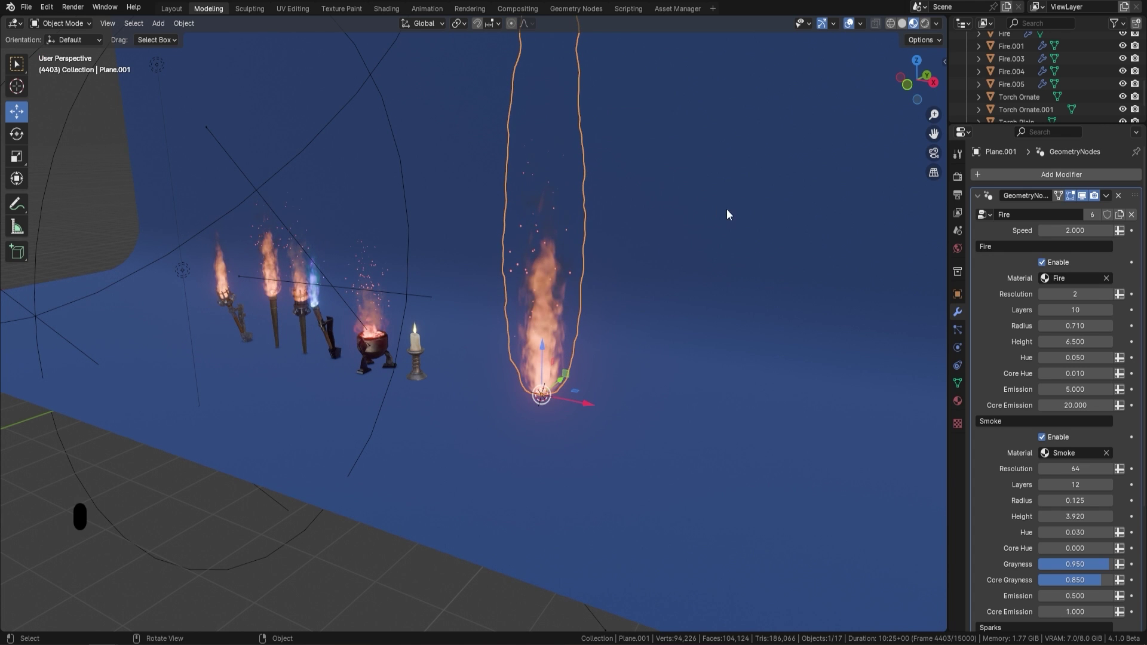
- Scale the new fire object uniformly down to about half its size
{"action": "key", "text": "s"}
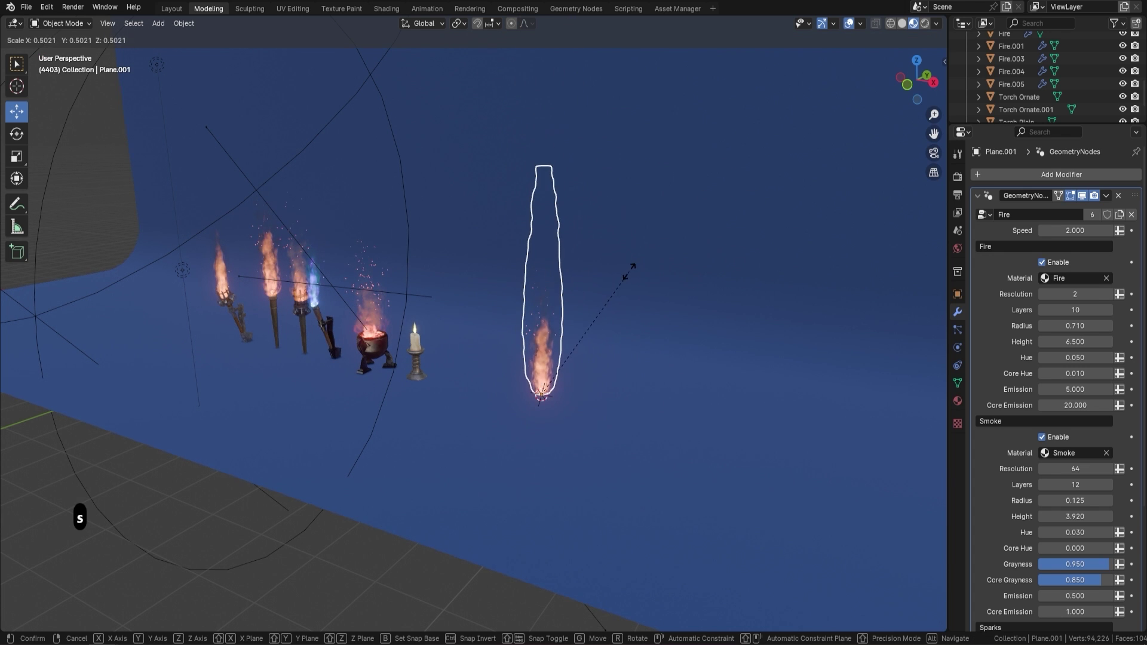
{"action": "left_click", "coordinate": [519, 417]}
{"action": "middle_click_drag", "start_coordinate": [594, 284], "coordinate": [675, 353]}
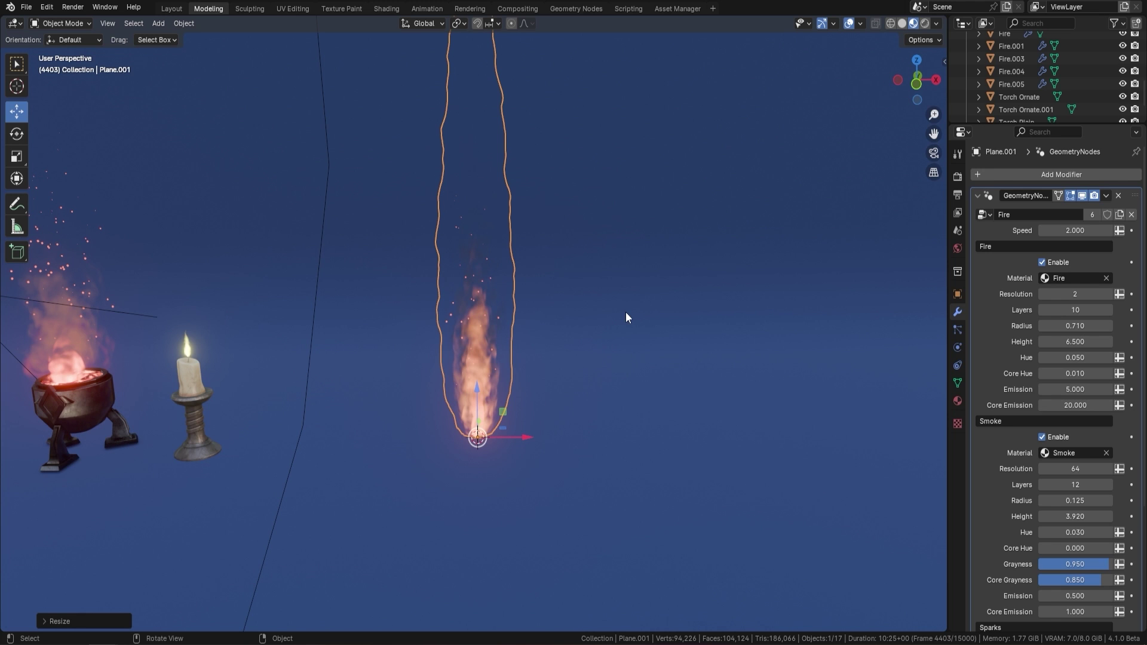
{"action": "key", "text": "F9"}
{"action": "key", "text": "F9"}
- Switch the render engine to Cycles and expand Light Paths to review the max bounce settings
{"action": "left_click", "coordinate": [957, 176]}
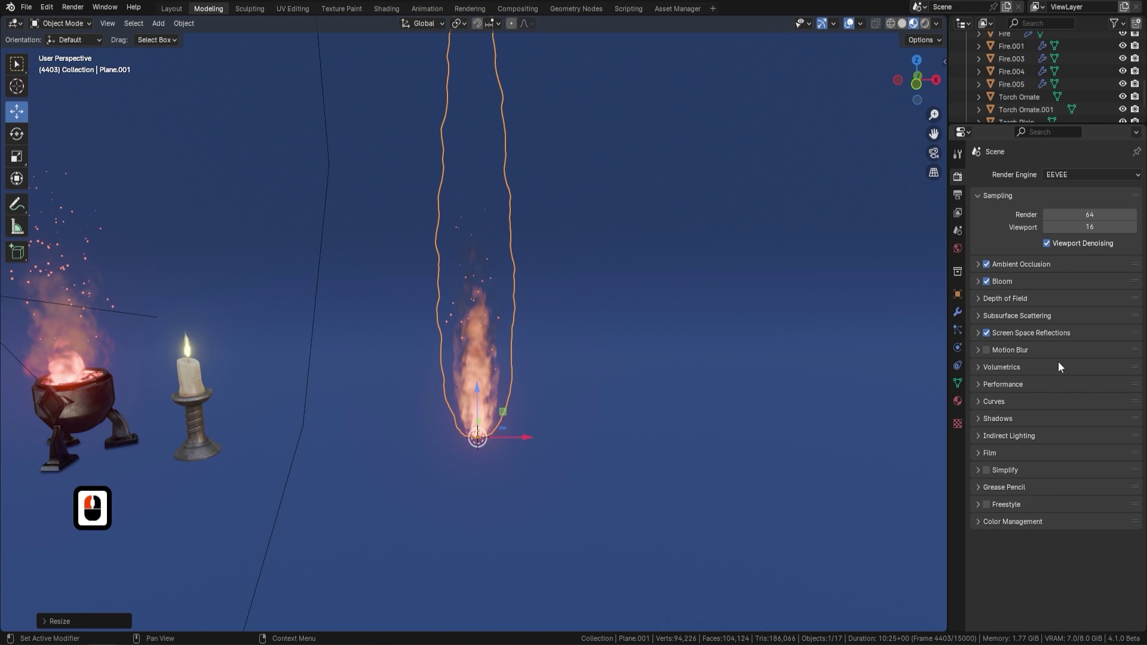
{"action": "left_click", "coordinate": [1069, 175]}
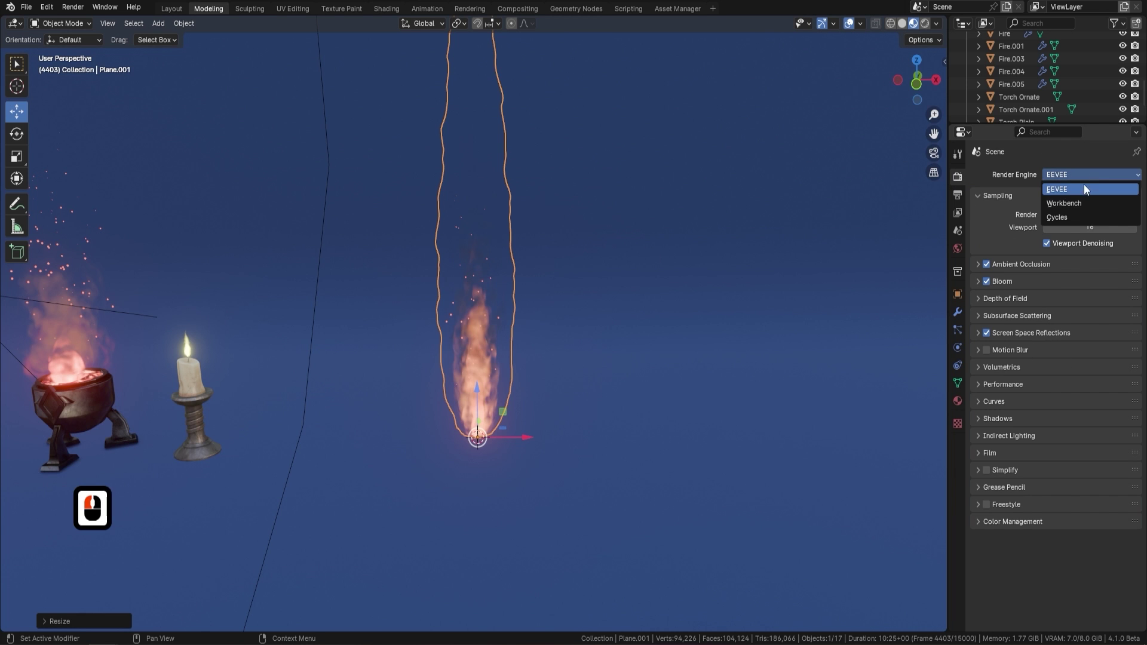
{"action": "left_click", "coordinate": [1074, 214]}
{"action": "scroll", "coordinate": [1016, 338], "scroll_direction": "down", "scroll_amount": 15}
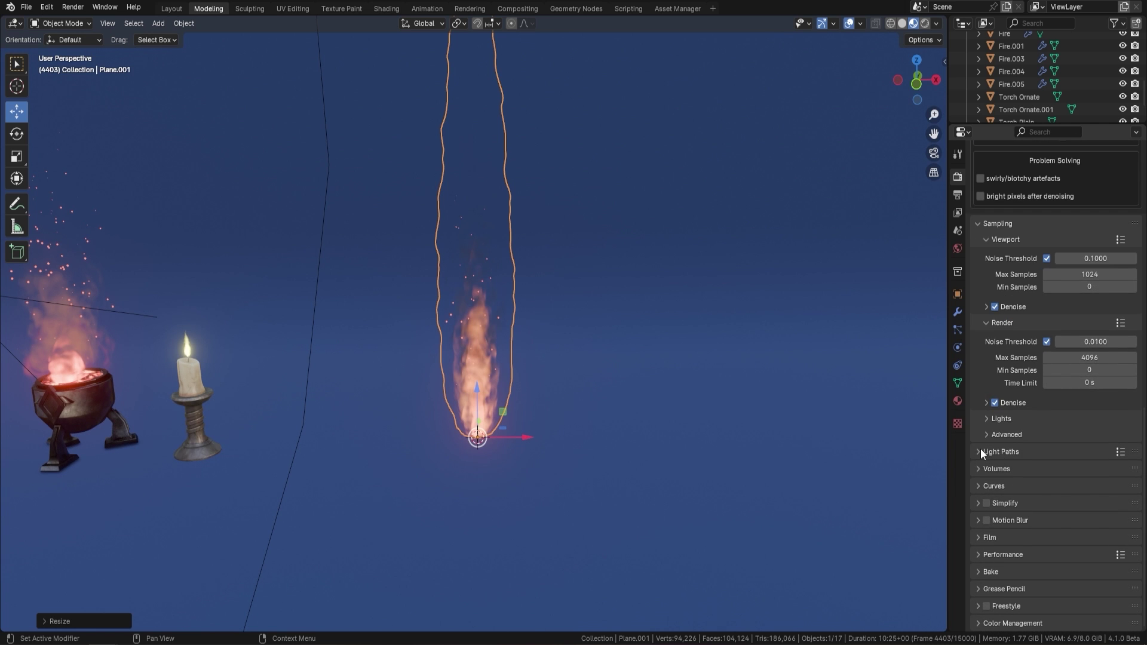
{"action": "left_click", "coordinate": [980, 452]}
{"action": "scroll", "coordinate": [1041, 481], "scroll_direction": "down", "scroll_amount": 3}
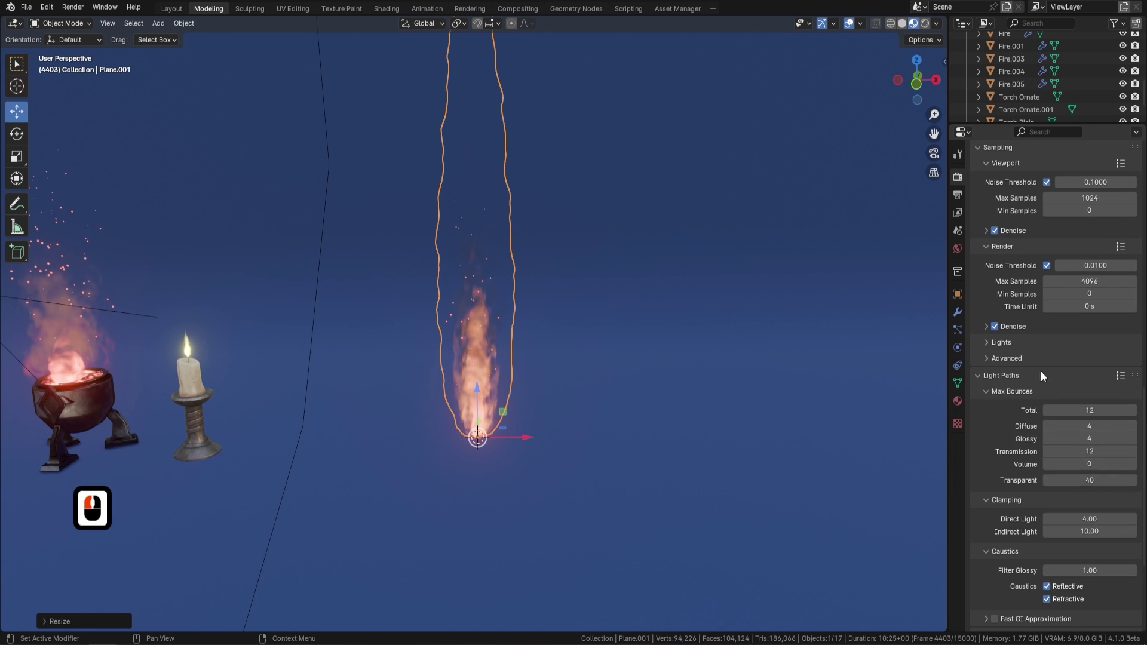
{"action": "scroll", "coordinate": [1090, 513], "scroll_direction": "down", "scroll_amount": 2}
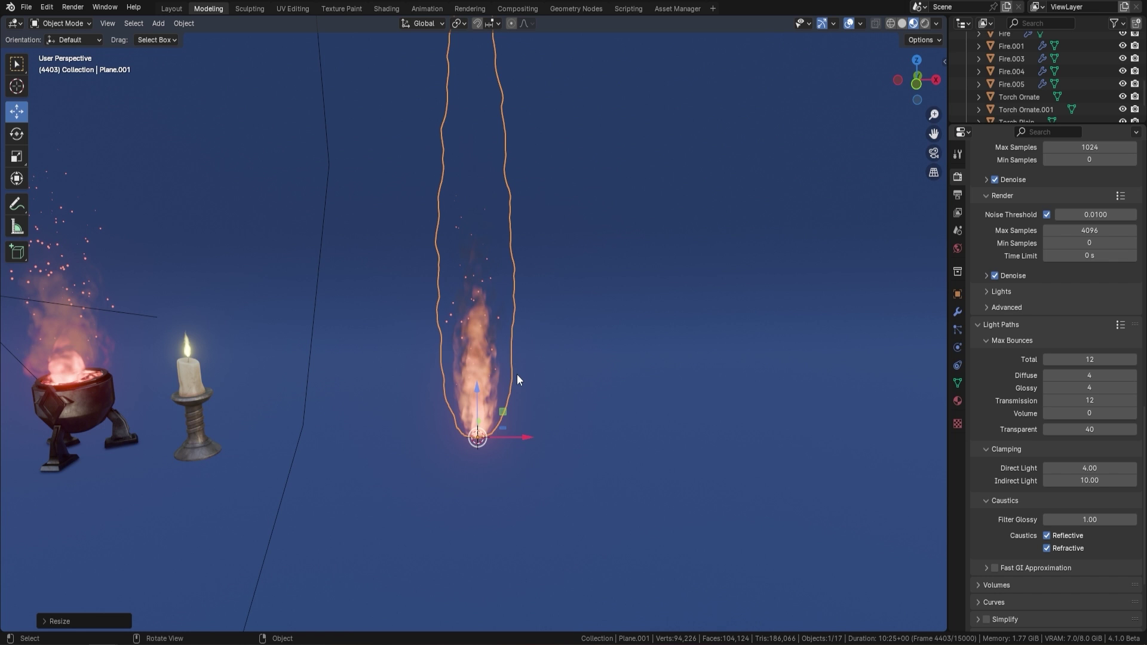
- Set the render engine back to EEVEE
{"action": "scroll", "coordinate": [1054, 267], "scroll_direction": "up", "scroll_amount": 15}
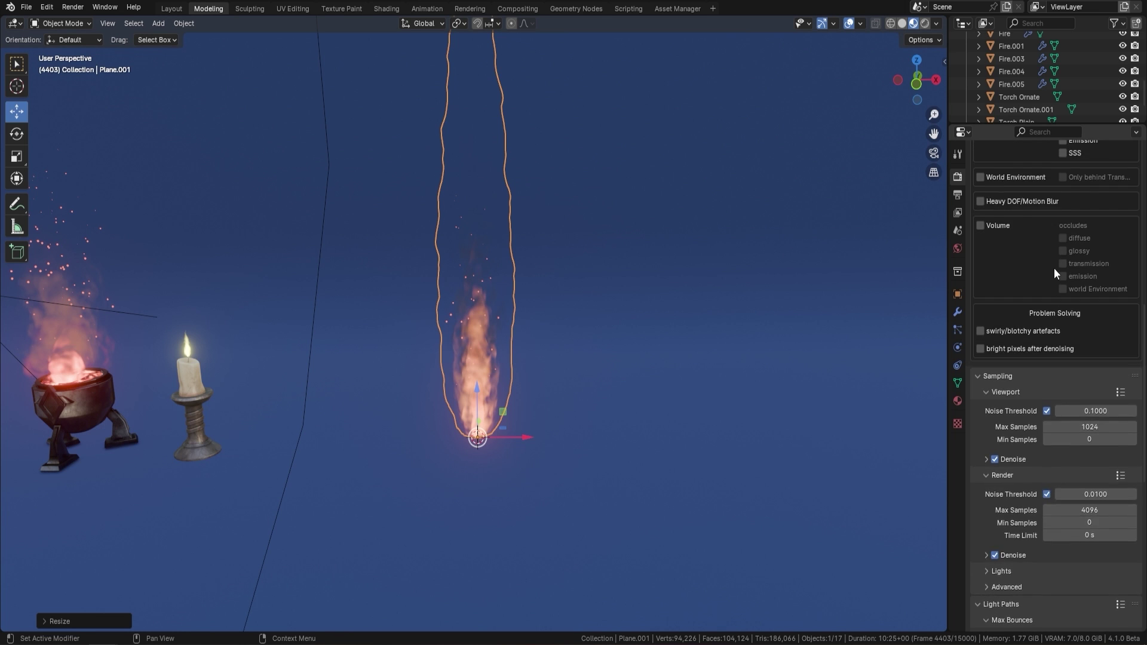
{"action": "scroll", "coordinate": [1052, 249], "scroll_direction": "up", "scroll_amount": 1}
{"action": "left_click", "coordinate": [1089, 175]}
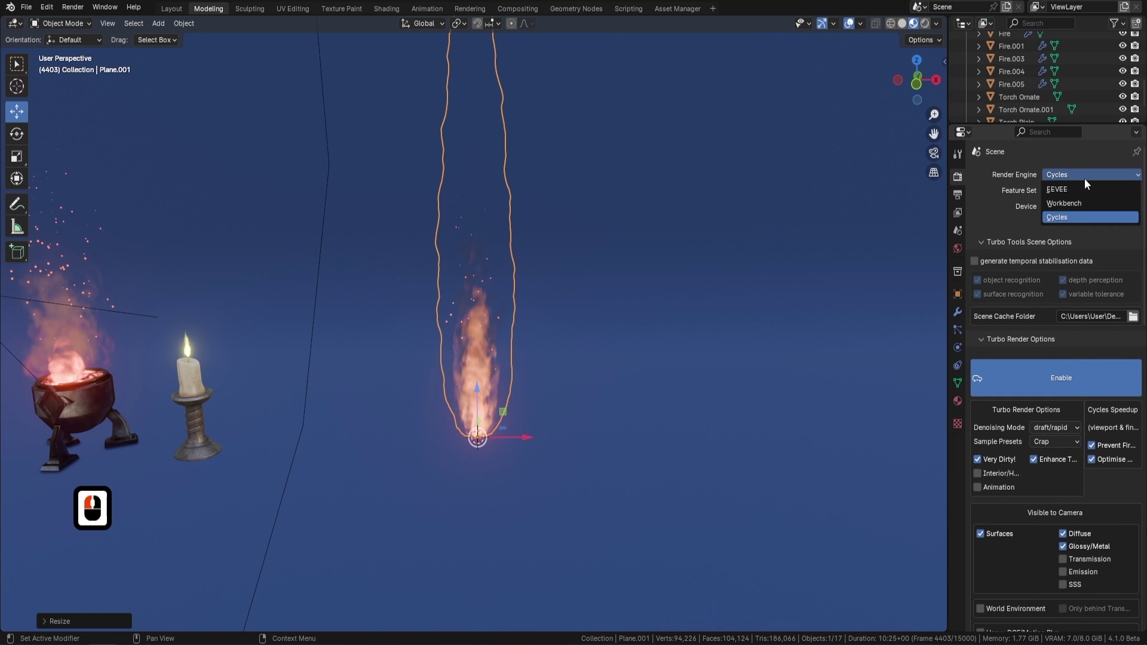
{"action": "left_click", "coordinate": [1069, 194]}
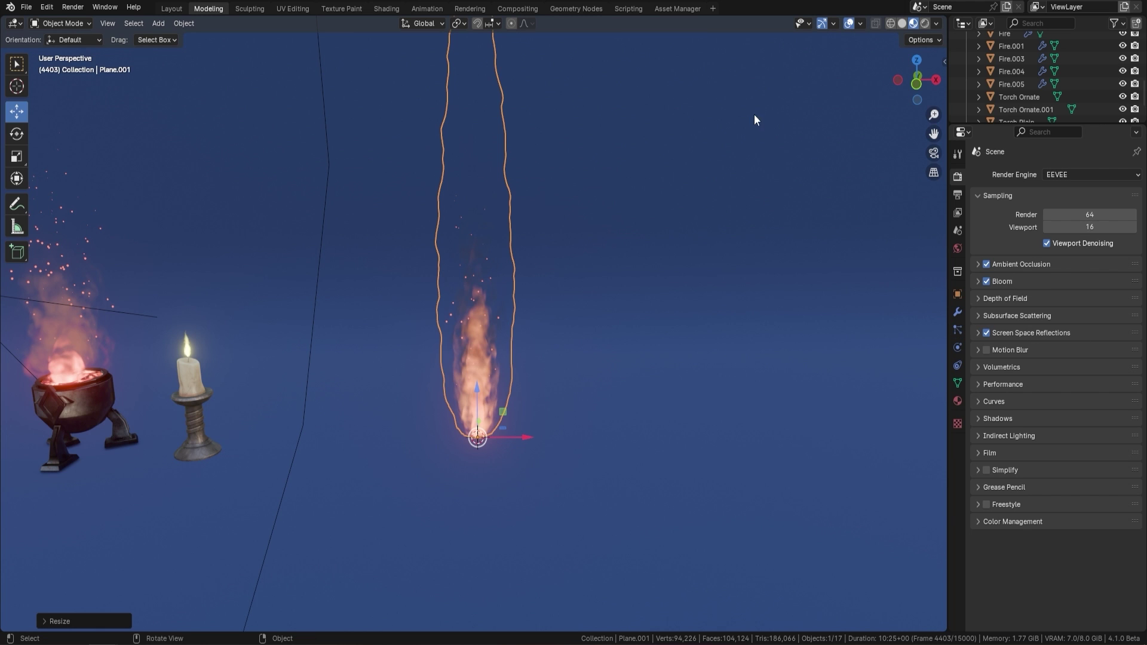
- Switch the viewport to Rendered shading and play the fire animation
{"action": "left_click", "coordinate": [925, 23]}
{"action": "mouse_move", "coordinate": [563, 197]}
{"action": "middle_mouse_down"}
{"action": "mouse_move", "coordinate": [590, 264]}
{"action": "mouse_move", "coordinate": [563, 275]}
{"action": "mouse_move", "coordinate": [581, 282]}
{"action": "middle_mouse_up"}
{"action": "scroll", "coordinate": [564, 270], "scroll_direction": "up", "scroll_amount": 2}
{"action": "scroll", "coordinate": [585, 300], "scroll_direction": "down", "scroll_amount": 2}
{"action": "key", "text": "space"}
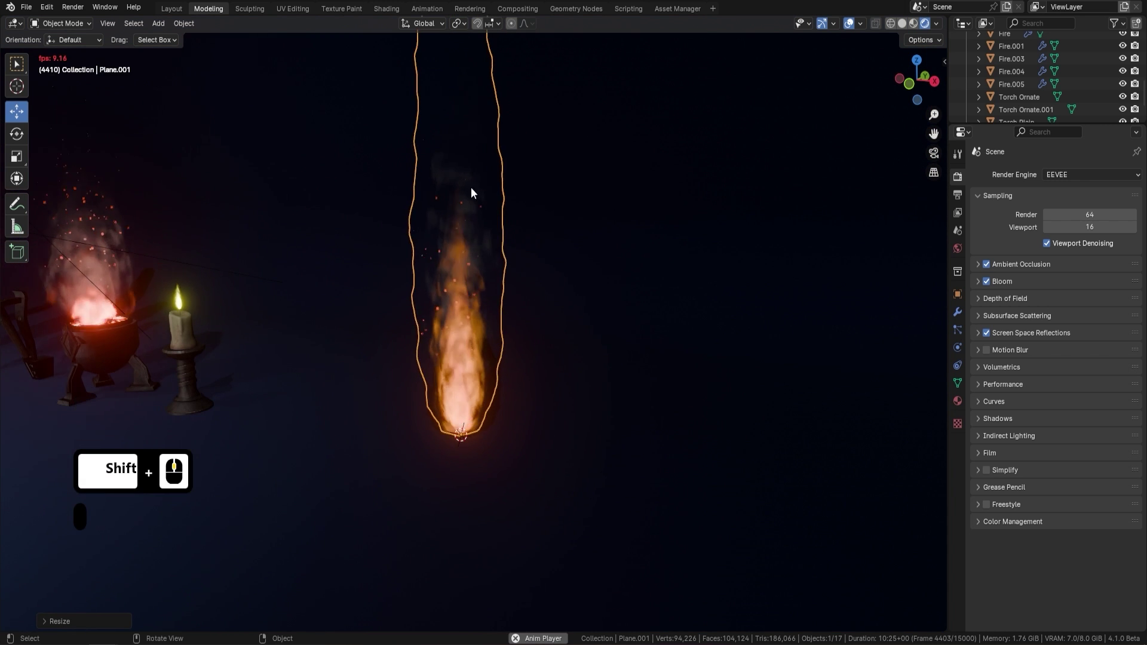
- Disable Smoke and Sparks in the new fire's Geometry Nodes modifier to preview the flame alone
{"action": "left_click", "coordinate": [957, 311]}
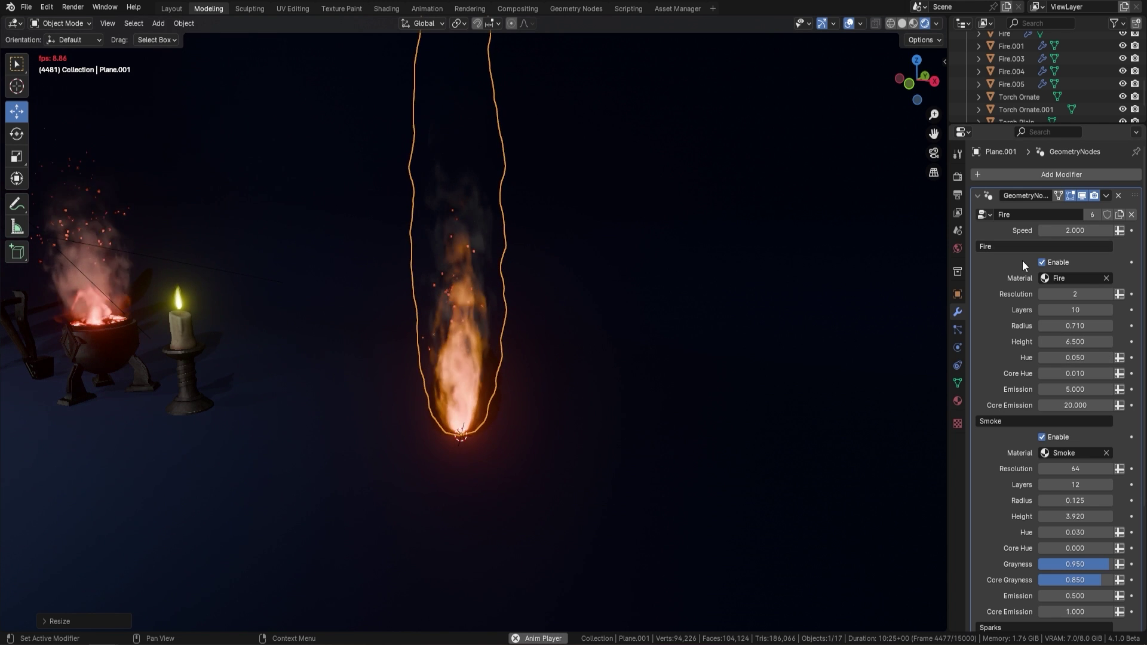
{"action": "scroll", "coordinate": [1026, 251], "scroll_direction": "down", "scroll_amount": 3}
{"action": "left_click", "coordinate": [1041, 360]}
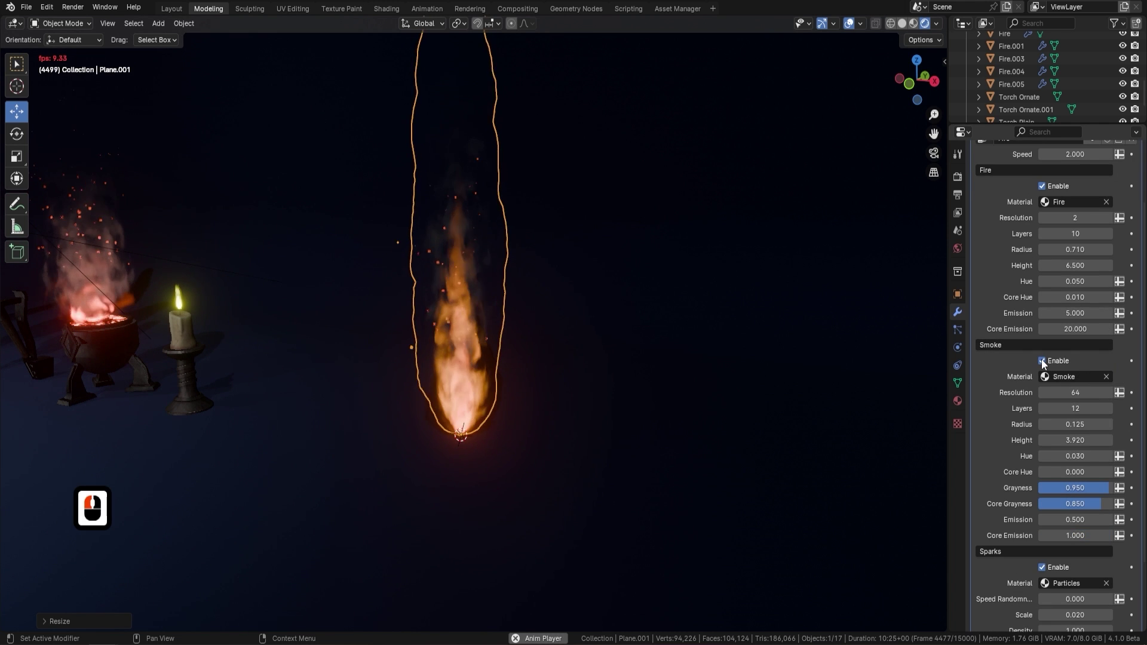
{"action": "scroll", "coordinate": [1055, 395], "scroll_direction": "down", "scroll_amount": 3}
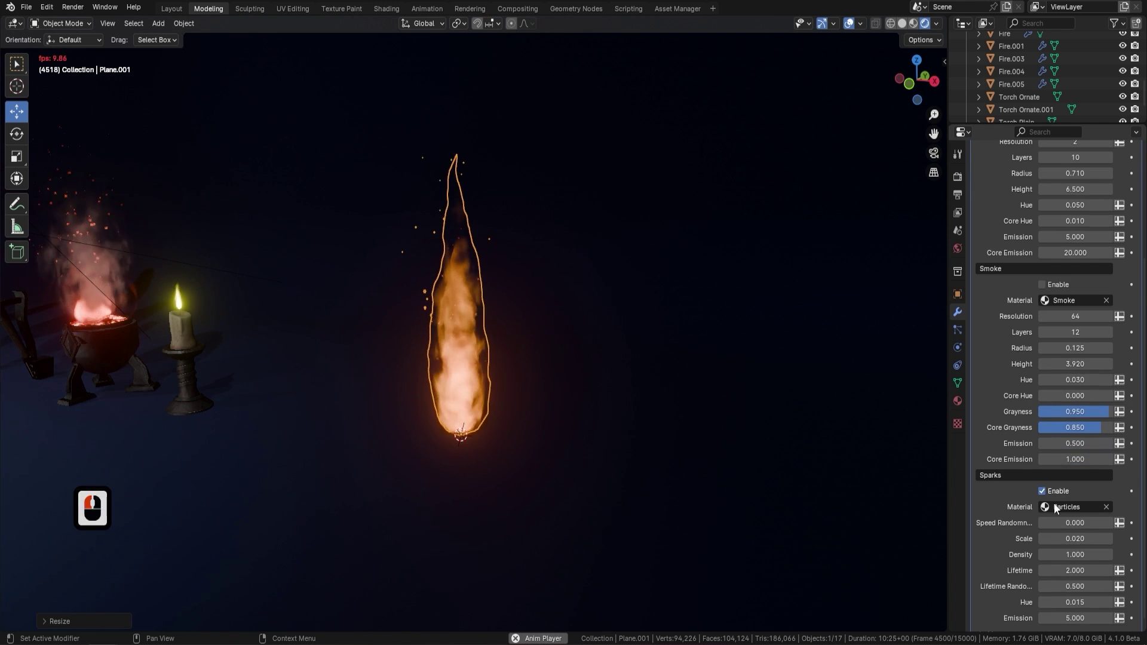
{"action": "left_click", "coordinate": [1041, 490]}
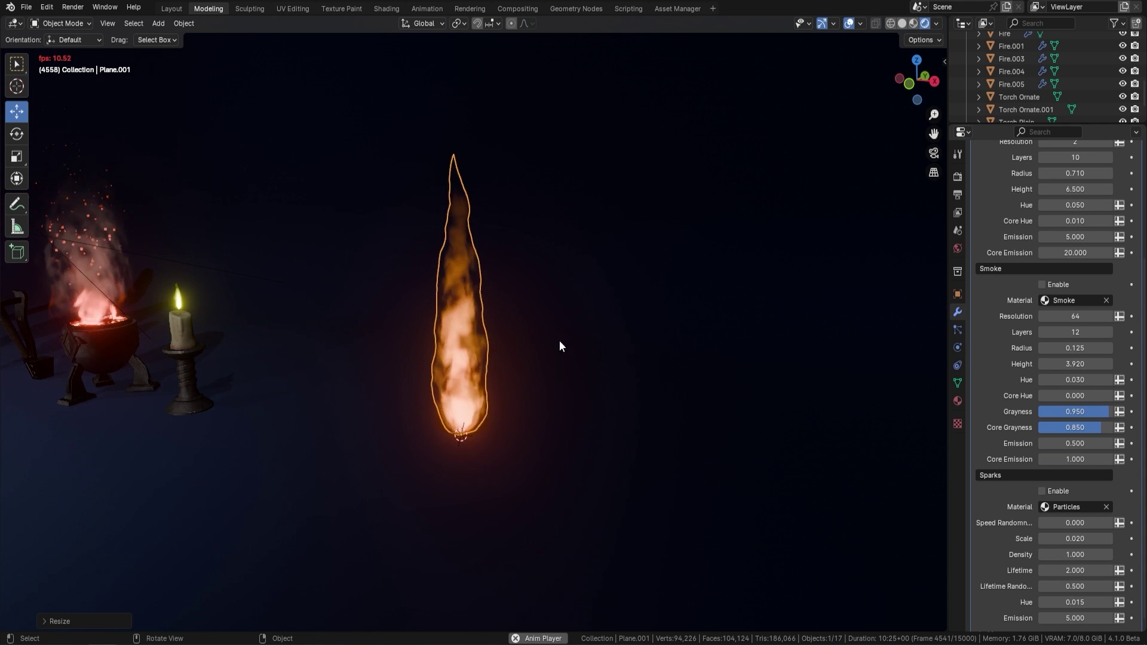
- Enable Sparks and Smoke again in the fire modifier
{"action": "left_click", "coordinate": [1042, 490]}
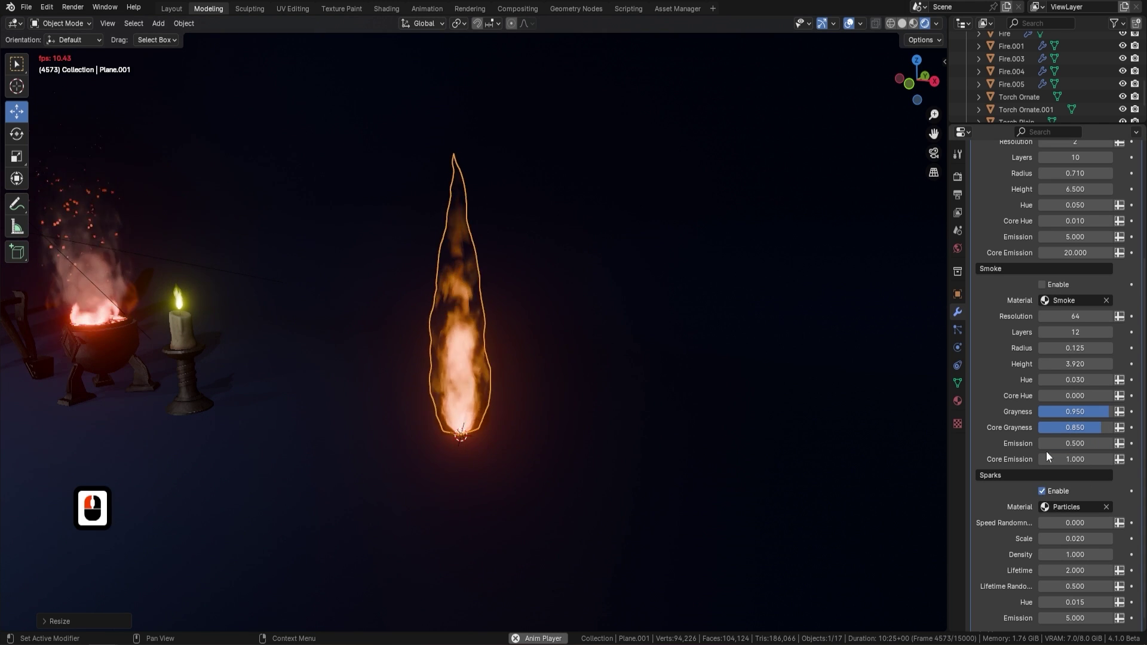
{"action": "left_click", "coordinate": [1046, 288]}
{"action": "scroll", "coordinate": [1091, 351], "scroll_direction": "up", "scroll_amount": 3}
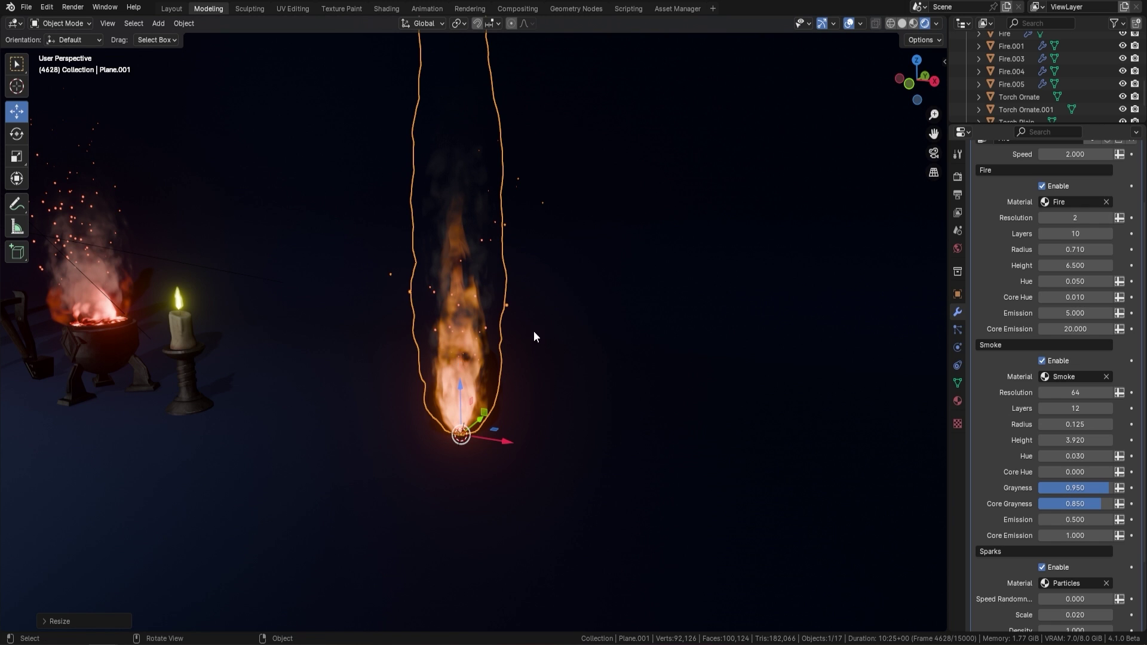
- Set the Layers value in the modifier's Fire section to 30 and play the animation
{"action": "left_click", "coordinate": [1076, 233]}
{"action": "type", "text": "30"}
{"action": "key", "text": "Return"}
{"action": "key", "text": "space"}
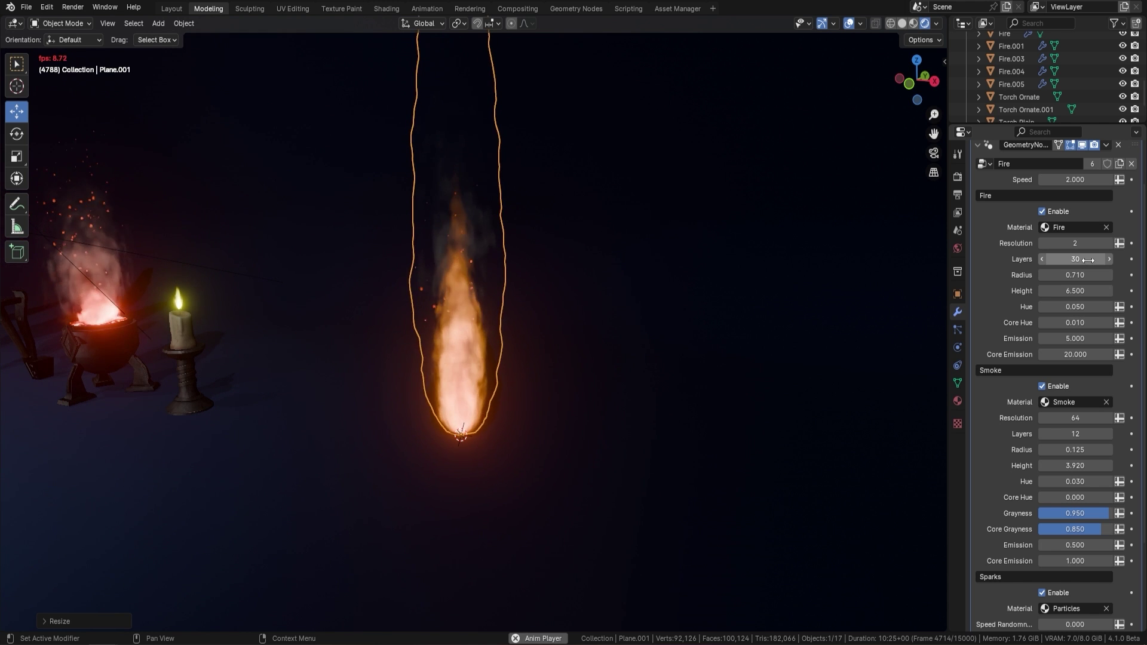
- Raise the Fire section's Layers value to 100 and preview the animation briefly
{"action": "key", "text": "space"}
{"action": "left_click_drag", "start_coordinate": [1073, 262], "coordinate": [1110, 263]}
{"action": "key", "text": "space"}
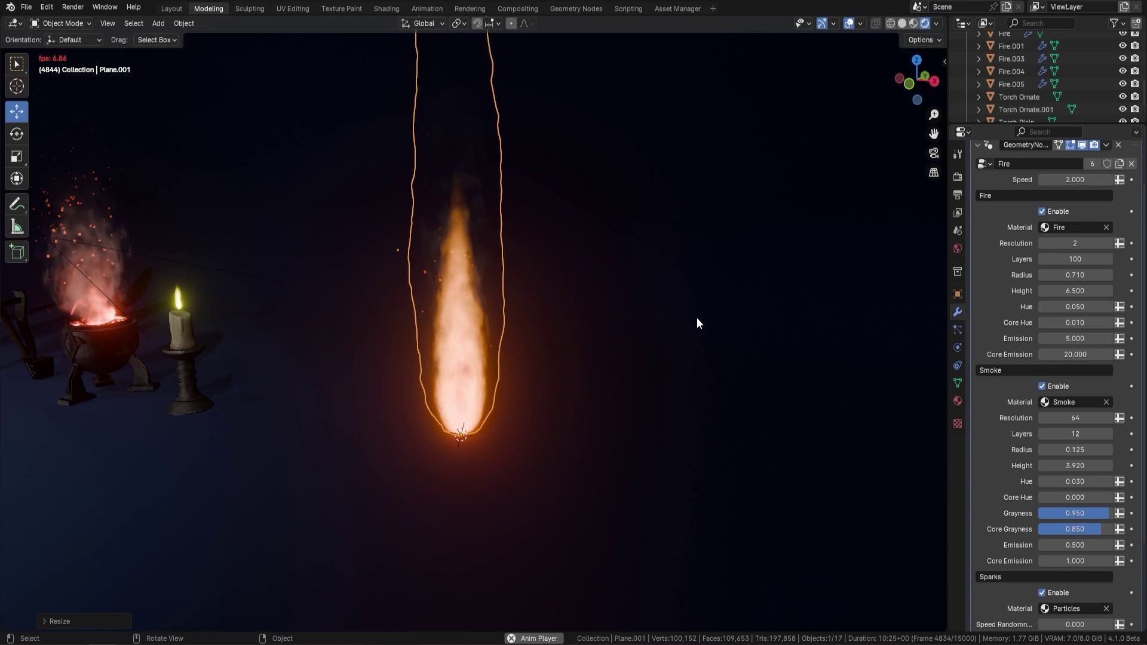
{"action": "key", "text": "space"}
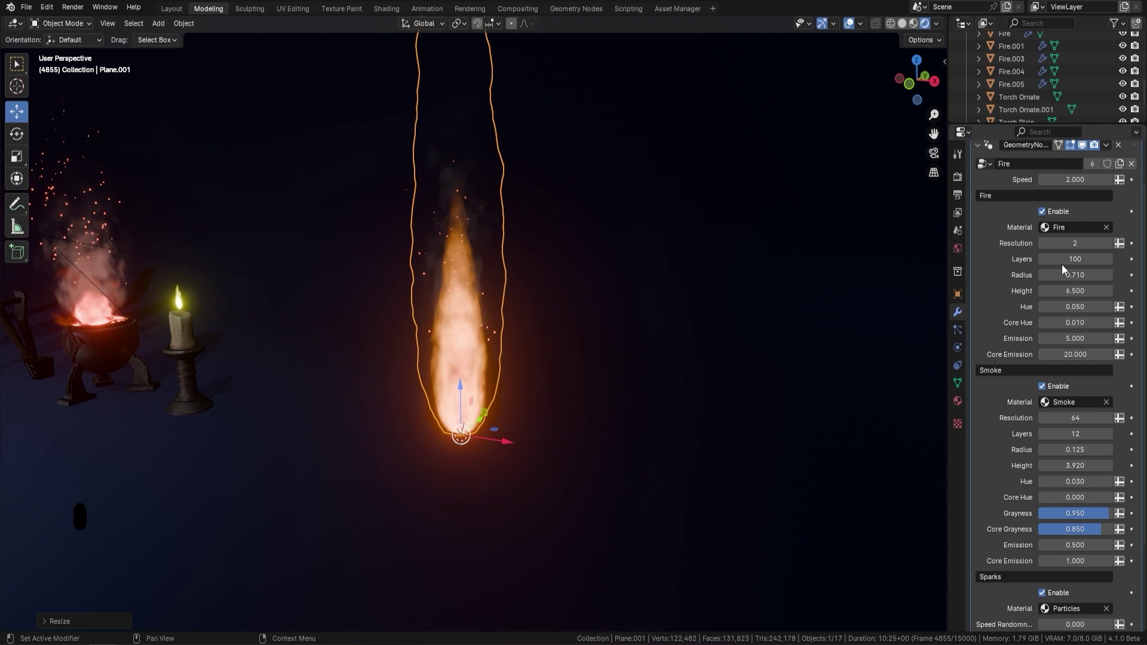
- Set the Fire section's Layers value to 20 and play the animation
{"action": "left_click", "coordinate": [1080, 260]}
{"action": "type", "text": "20"}
{"action": "key", "text": "Return"}
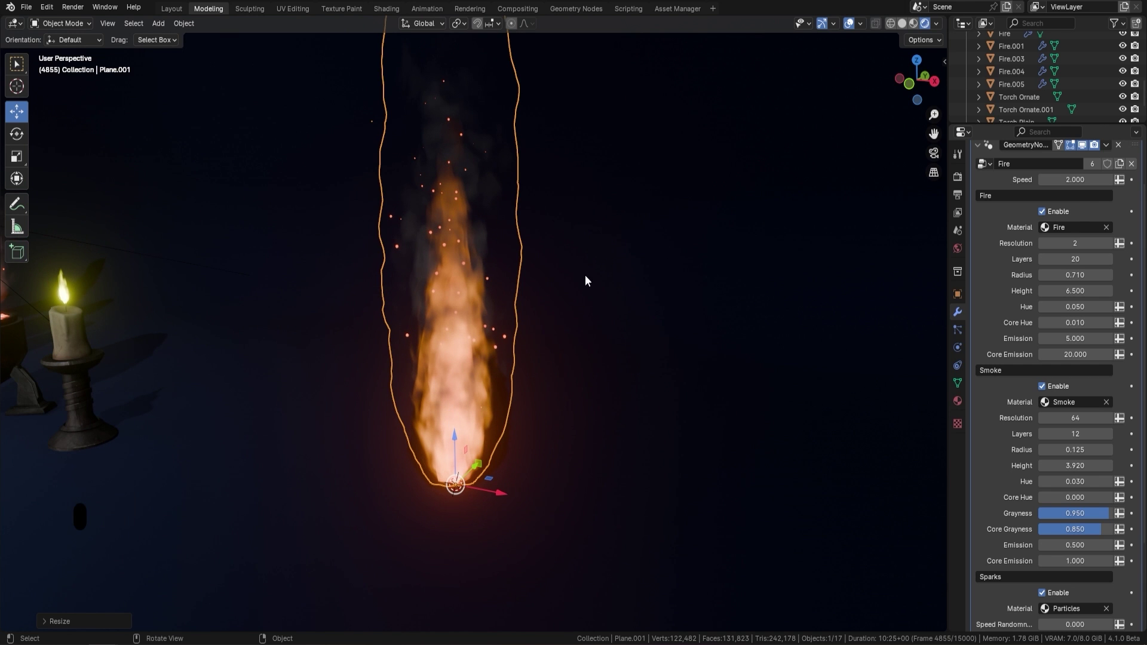
{"action": "key", "text": "space"}
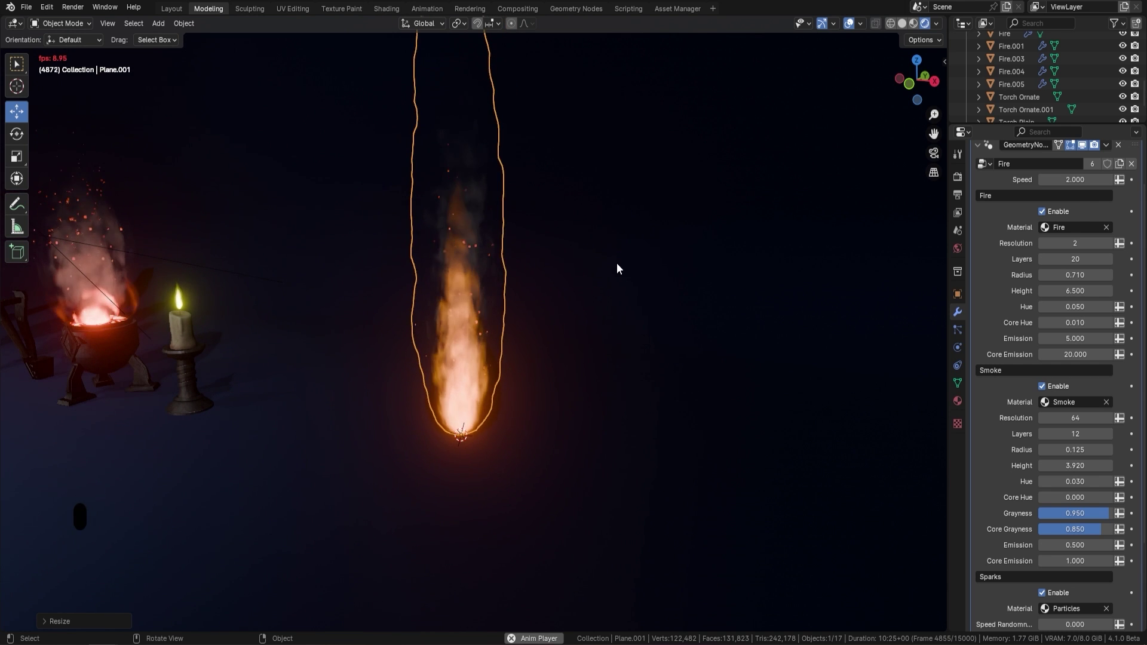
- Stop the animation and raise the Fire section's Radius to 1.130
{"action": "key", "text": "space"}
{"action": "left_click_drag", "start_coordinate": [1055, 275], "coordinate": [1093, 274]}
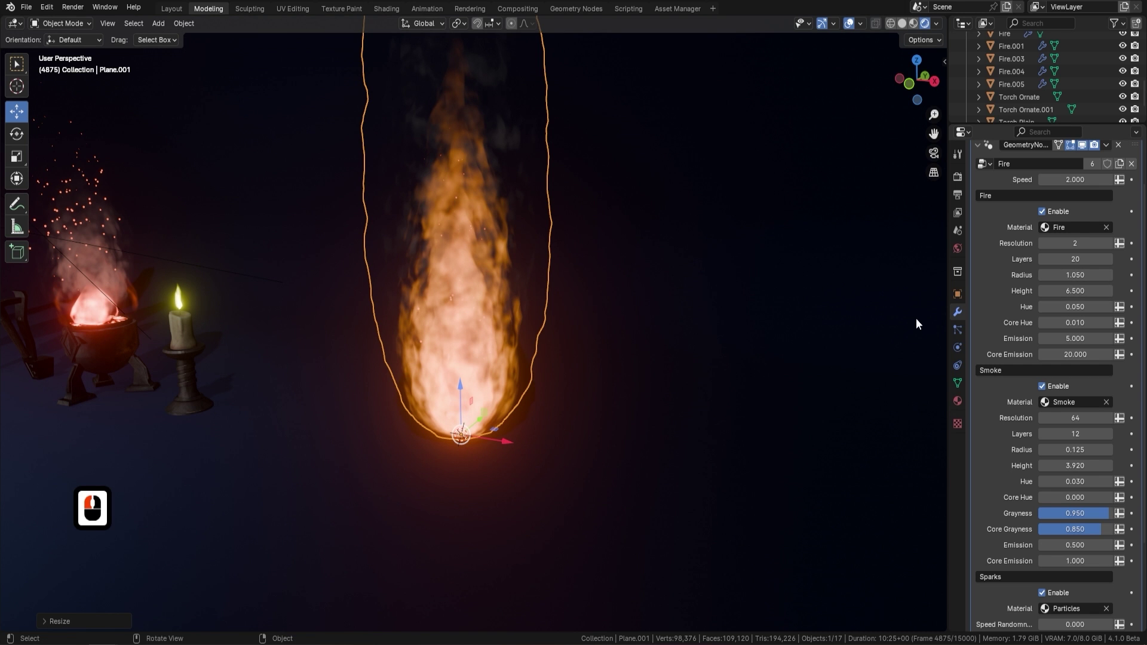
{"action": "mouse_move", "coordinate": [1065, 270]}
{"action": "left_mouse_down"}
{"action": "mouse_move", "coordinate": [1021, 270]}
{"action": "mouse_move", "coordinate": [1075, 270]}
{"action": "left_mouse_up"}
{"action": "left_click", "coordinate": [1083, 286]}
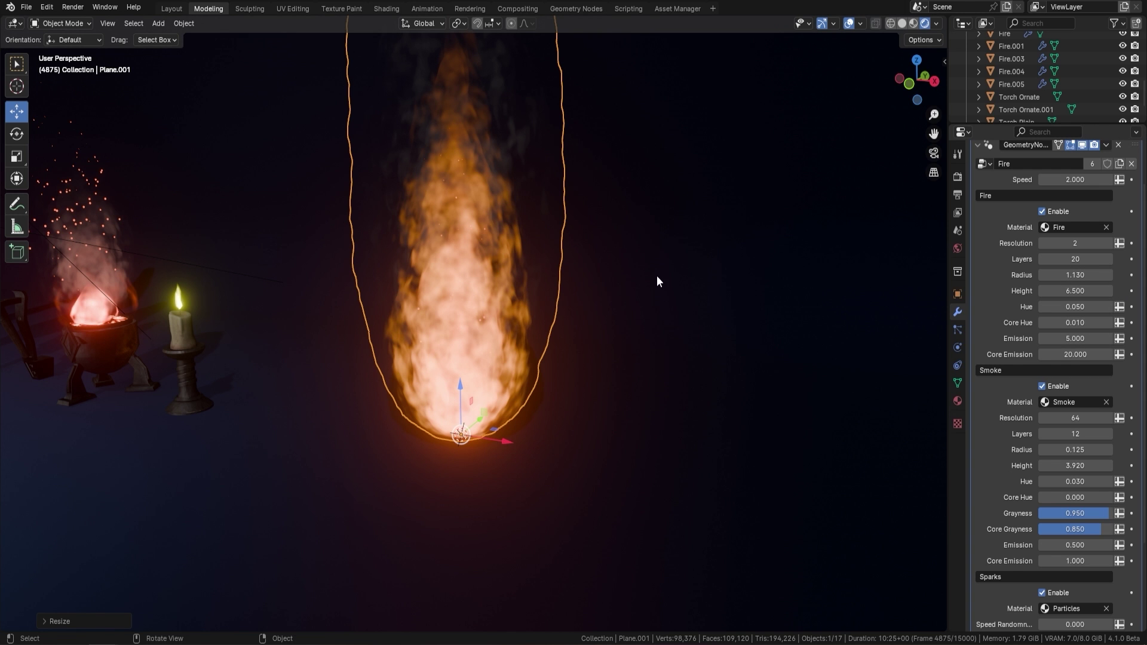
- Raise the Fire section's Height to 13.780 and play the animation
{"action": "scroll", "coordinate": [555, 287], "scroll_direction": "down", "scroll_amount": 5}
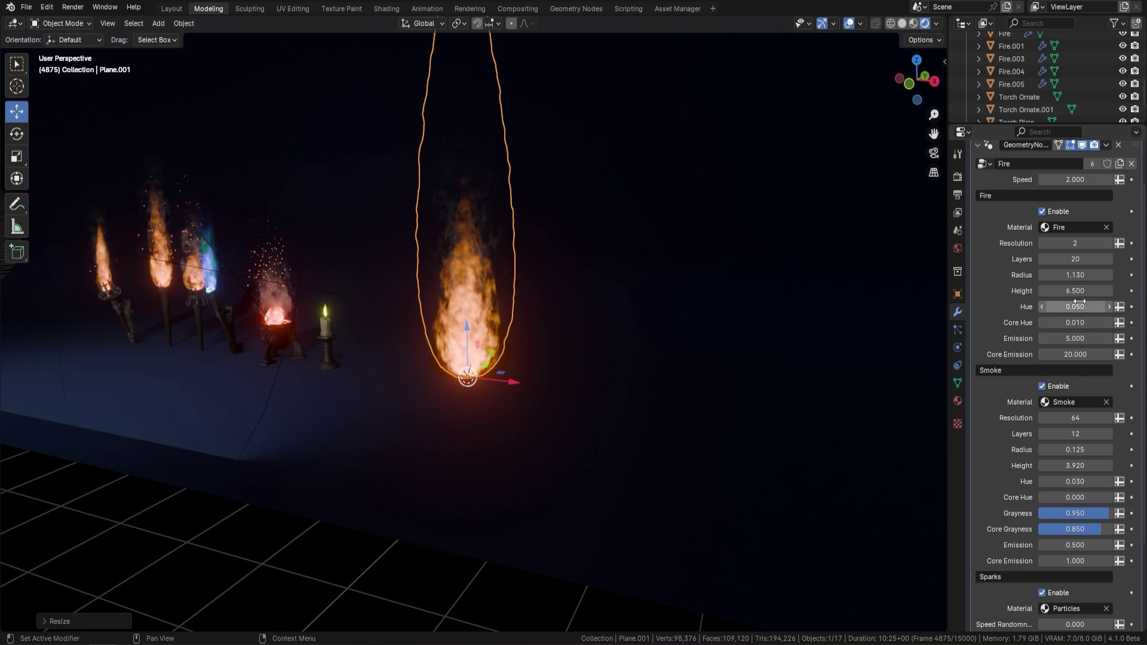
{"action": "left_click_drag", "start_coordinate": [1075, 291], "coordinate": [1135, 291]}
{"action": "key", "text": "space"}
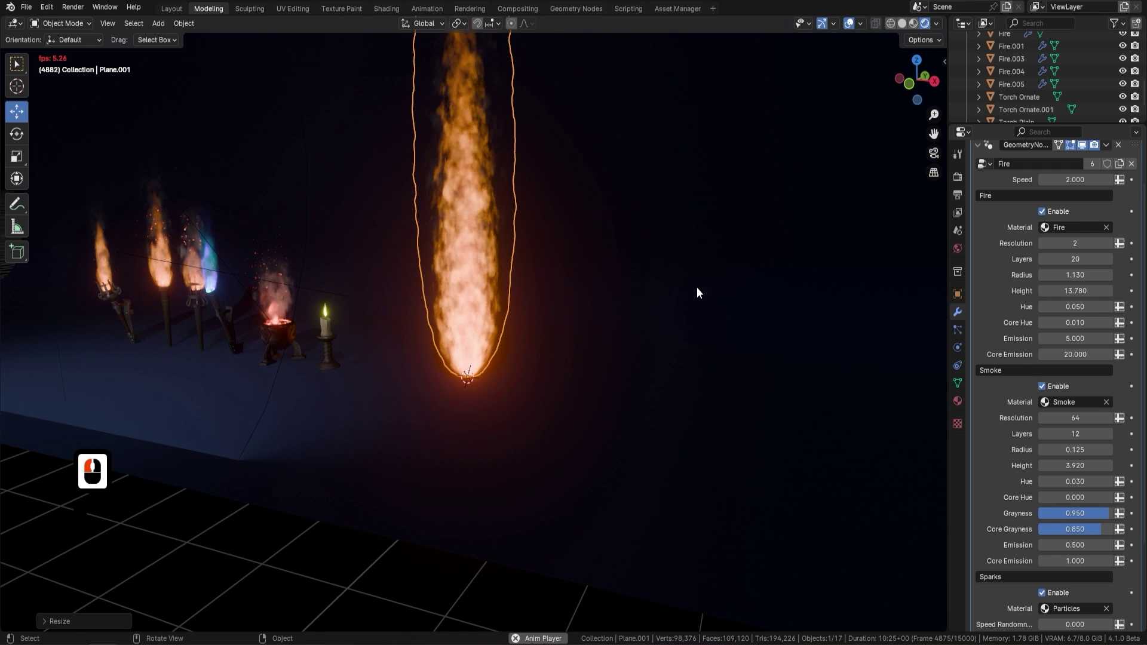
- Stop playback and reduce the Fire section's Height to 4.730 and Radius to 0.770
{"action": "key", "text": "space"}
{"action": "mouse_move", "coordinate": [1085, 291]}
{"action": "left_mouse_down"}
{"action": "mouse_move", "coordinate": [1009, 291]}
{"action": "mouse_move", "coordinate": [1100, 278]}
{"action": "mouse_move", "coordinate": [1069, 275]}
{"action": "left_mouse_up"}
{"action": "scroll", "coordinate": [575, 318], "scroll_direction": "up", "scroll_amount": 3}
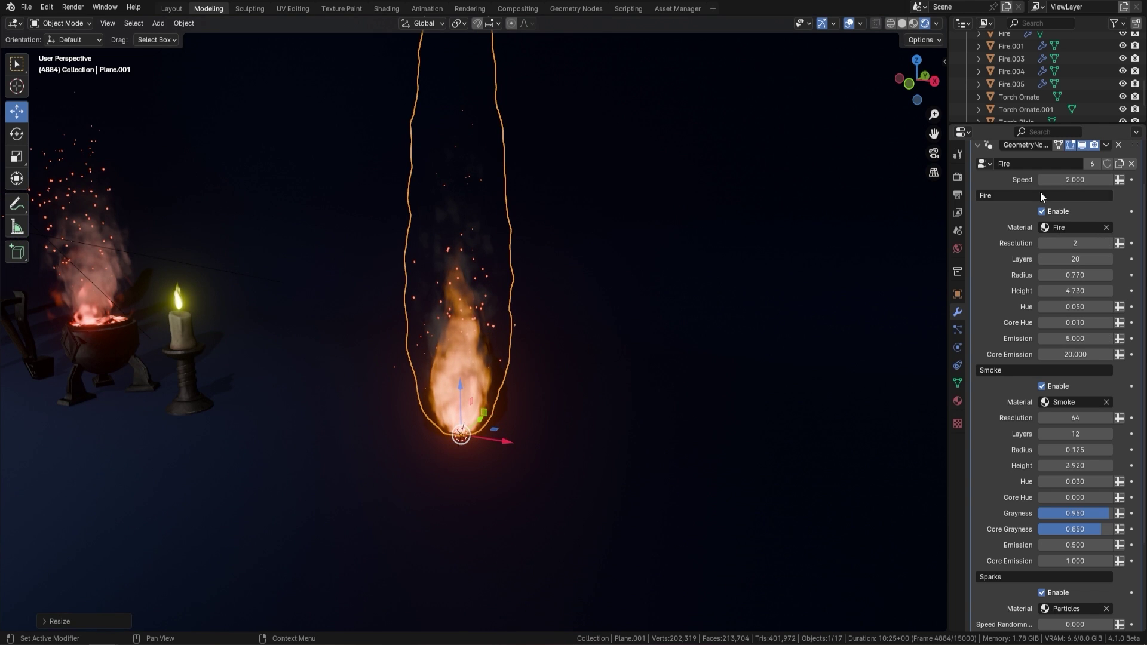
- Raise the modifier's Speed to 5.350 while previewing the animation
{"action": "scroll", "coordinate": [1087, 286], "scroll_direction": "up", "scroll_amount": 2}
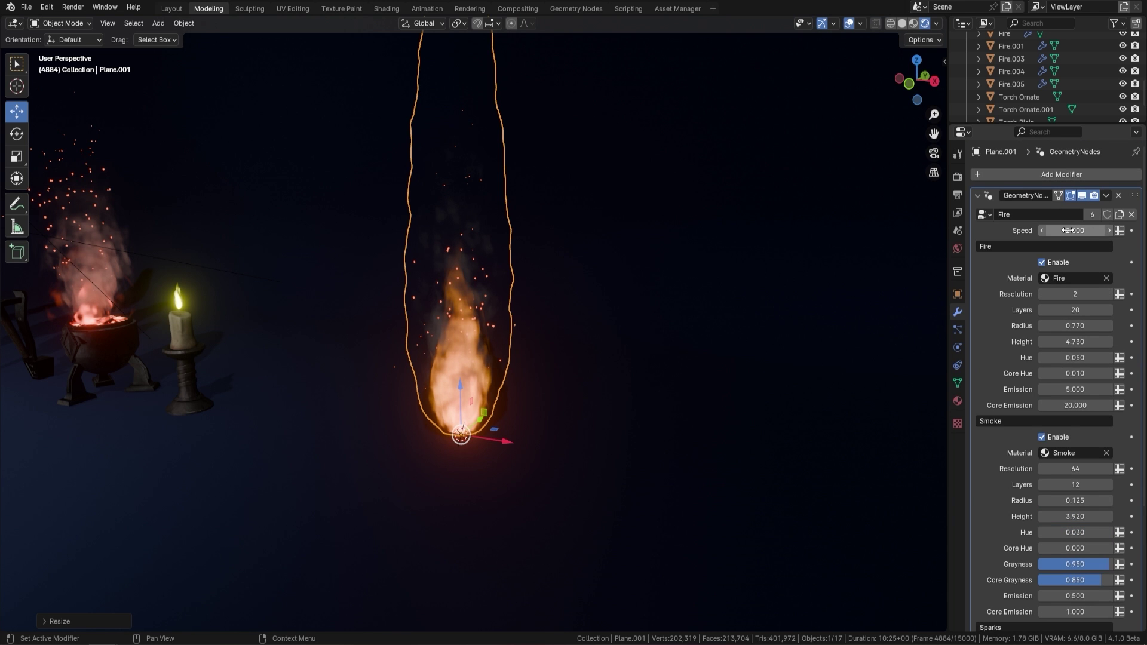
{"action": "key", "text": "space"}
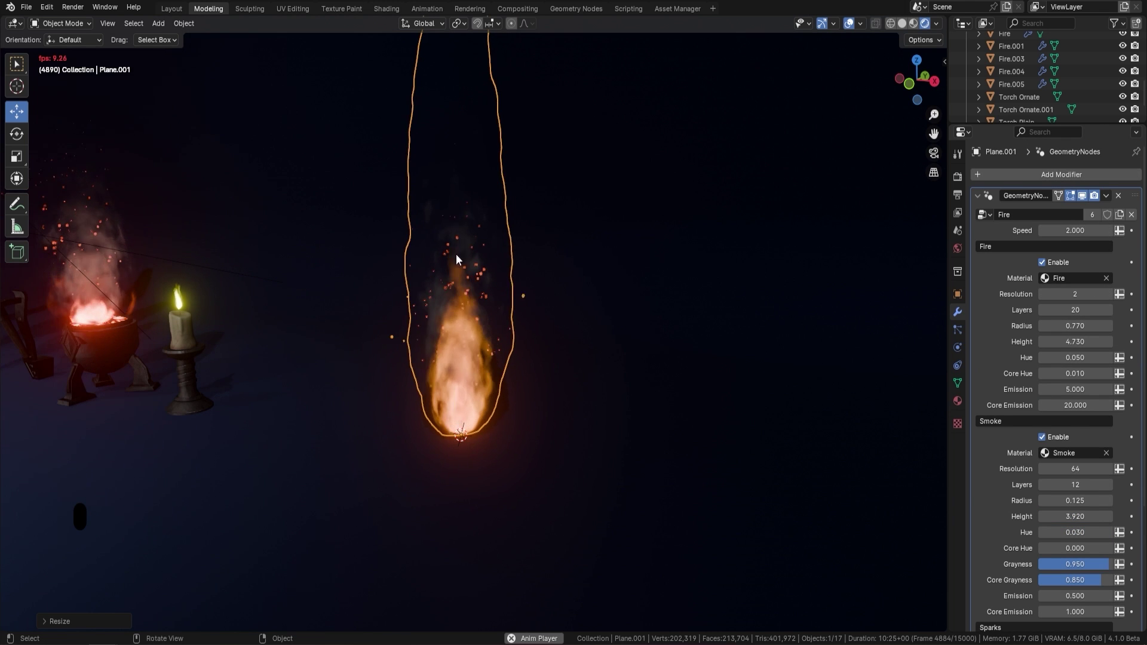
{"action": "left_click_drag", "start_coordinate": [1069, 230], "coordinate": [1093, 229]}
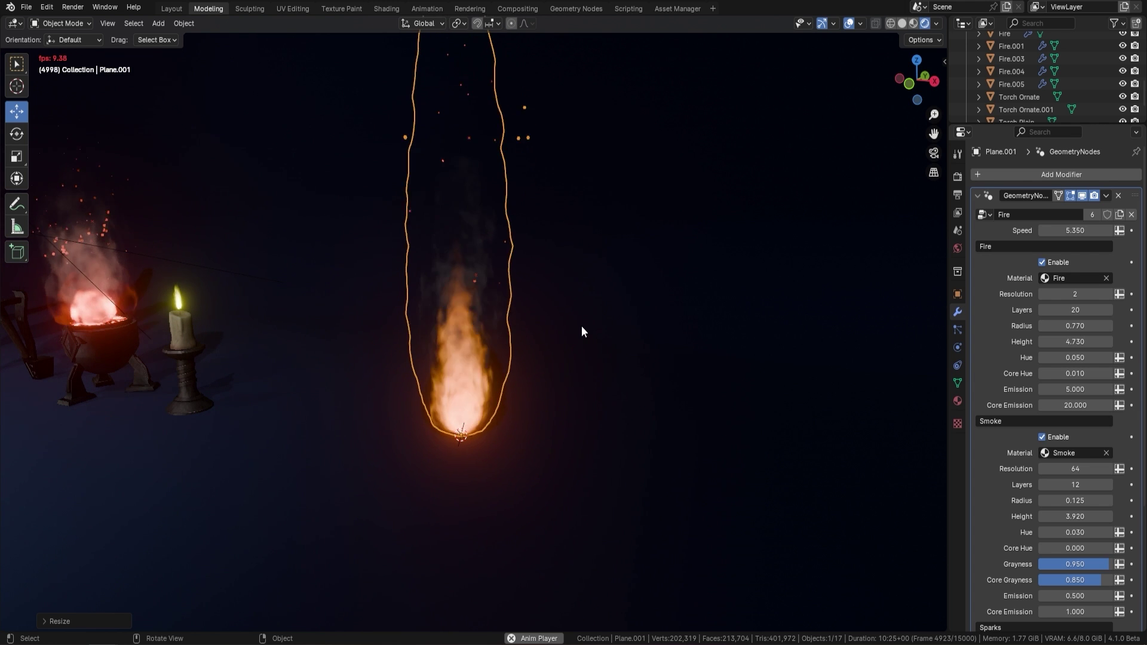
{"action": "key", "text": "space"}
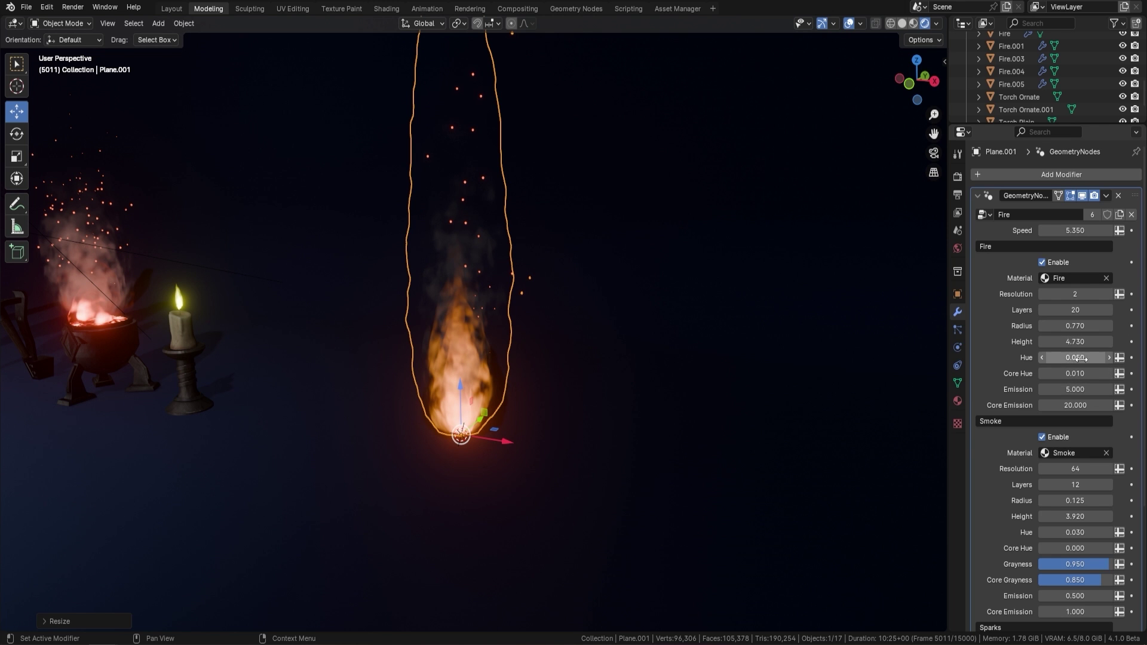
- Recolour the flame by setting the Fire section's Hue to 0.230 and Core Hue to 0.980
{"action": "mouse_move", "coordinate": [1074, 357]}
{"action": "left_mouse_down"}
{"action": "mouse_move", "coordinate": [1129, 357]}
{"action": "mouse_move", "coordinate": [1074, 358]}
{"action": "left_mouse_up"}
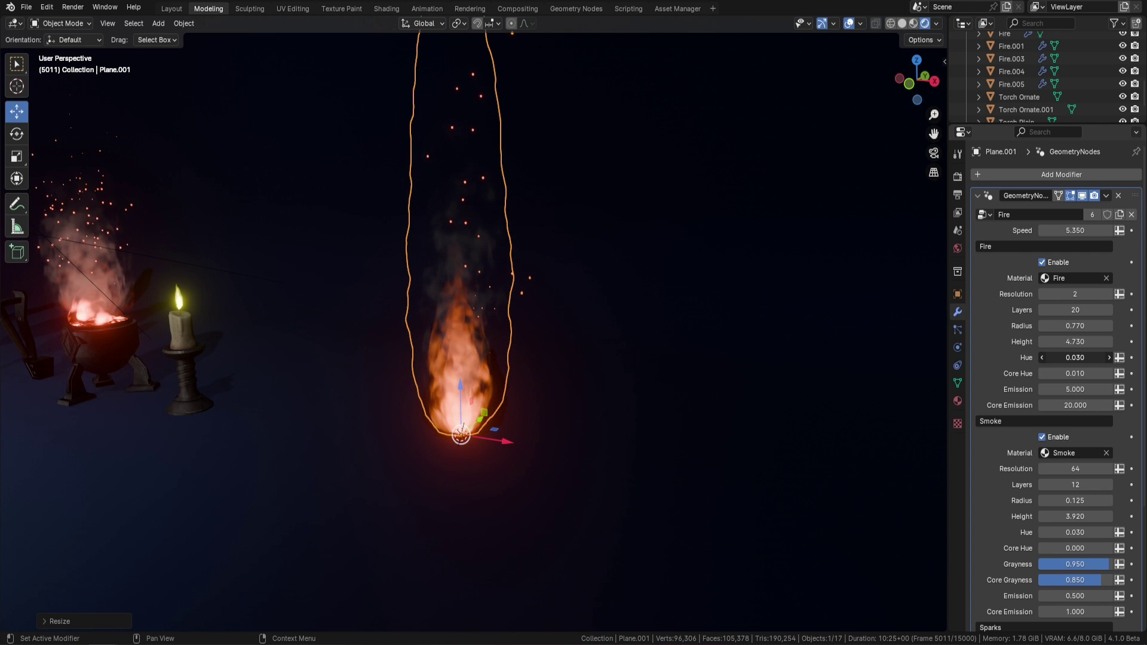
{"action": "left_click", "coordinate": [1074, 357]}
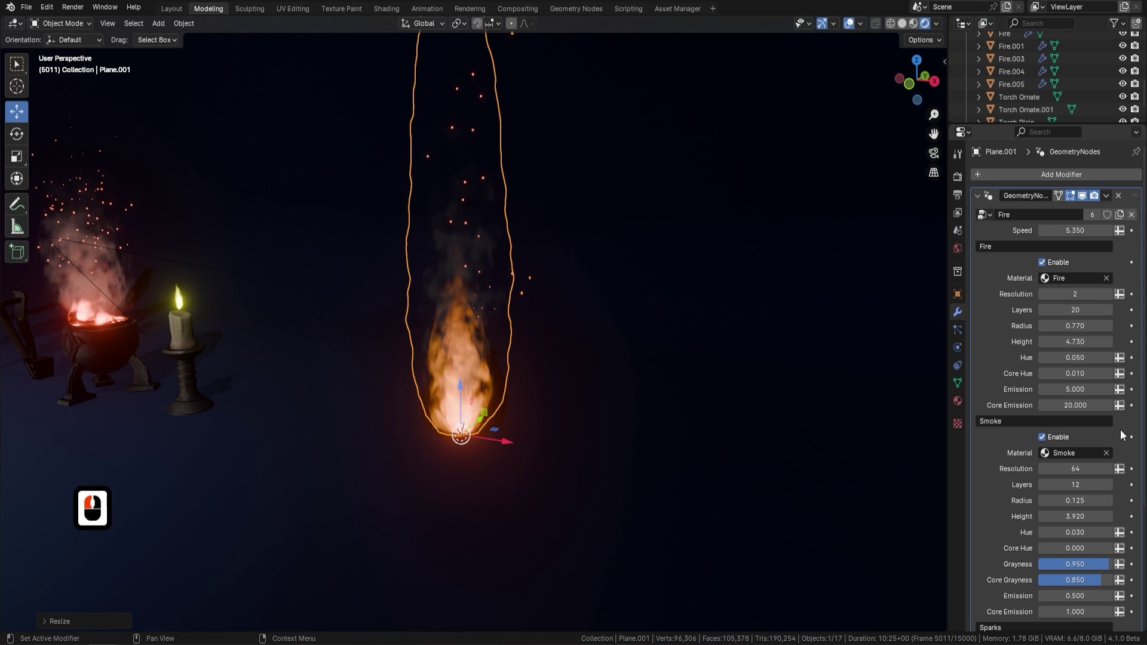
{"action": "scroll", "coordinate": [442, 401], "scroll_direction": "up", "scroll_amount": 2}
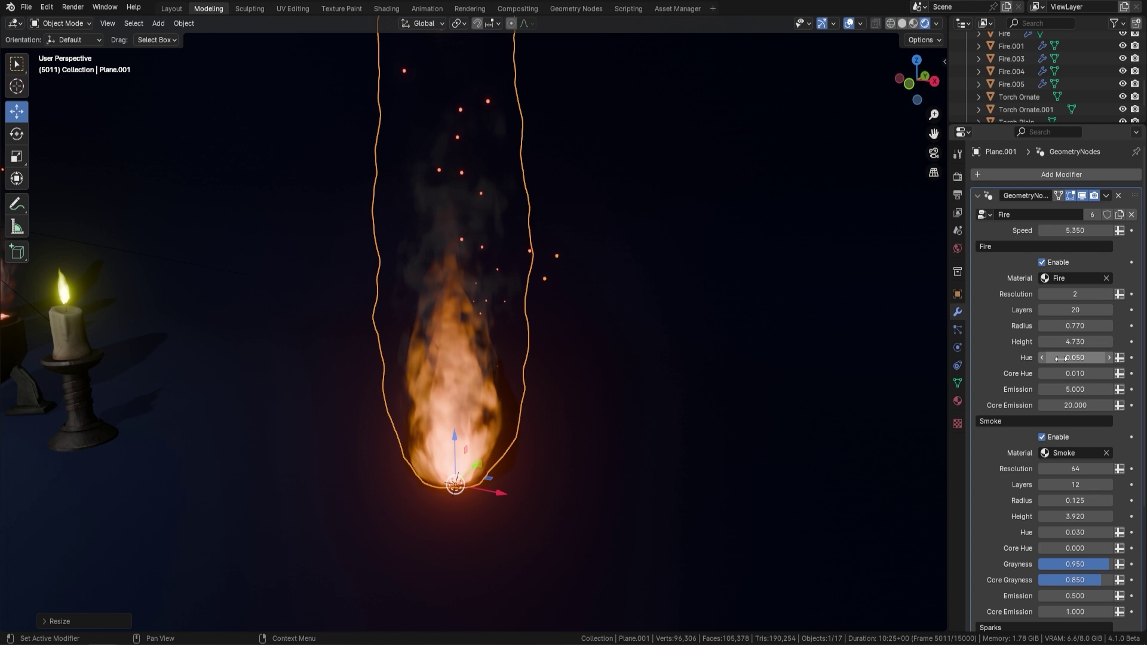
{"action": "left_click_drag", "start_coordinate": [1057, 357], "coordinate": [1105, 357]}
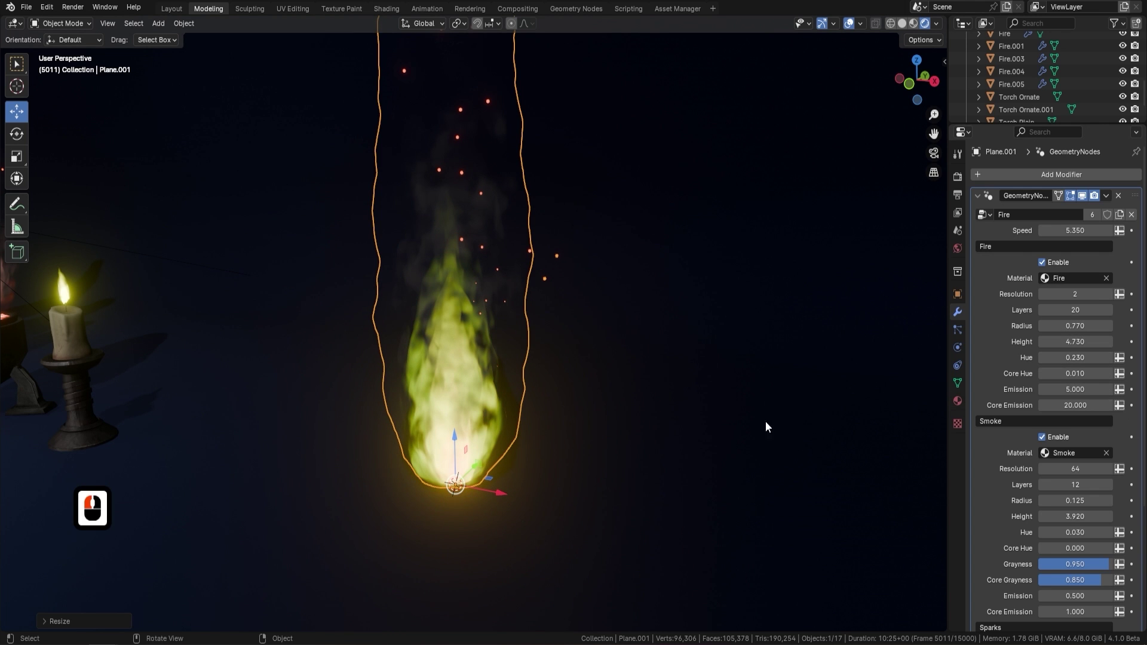
{"action": "left_click_drag", "start_coordinate": [1076, 375], "coordinate": [1110, 373]}
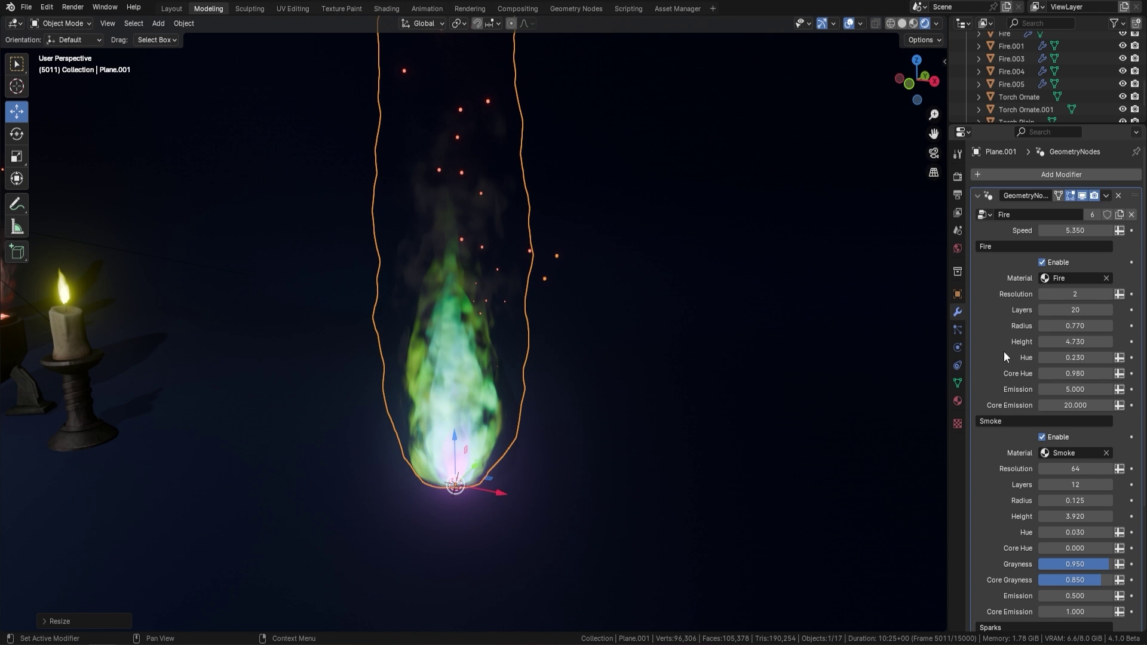
- Reset the Fire section's Hue and Core Hue to their default values
{"action": "right_click", "coordinate": [1078, 357]}
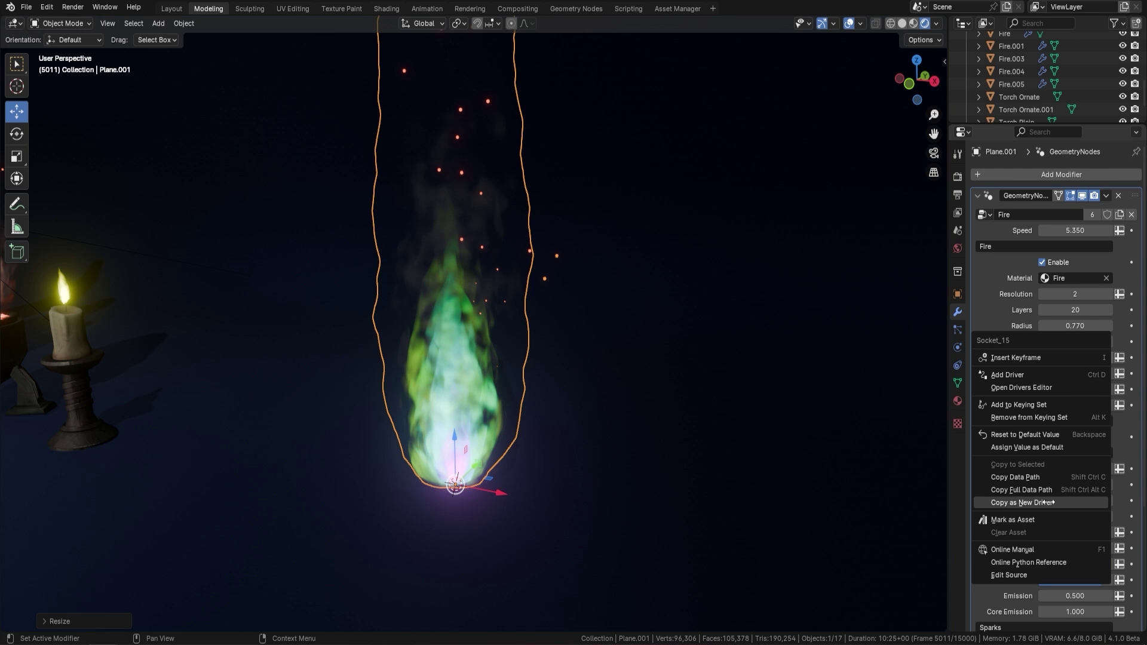
{"action": "left_click", "coordinate": [1088, 437]}
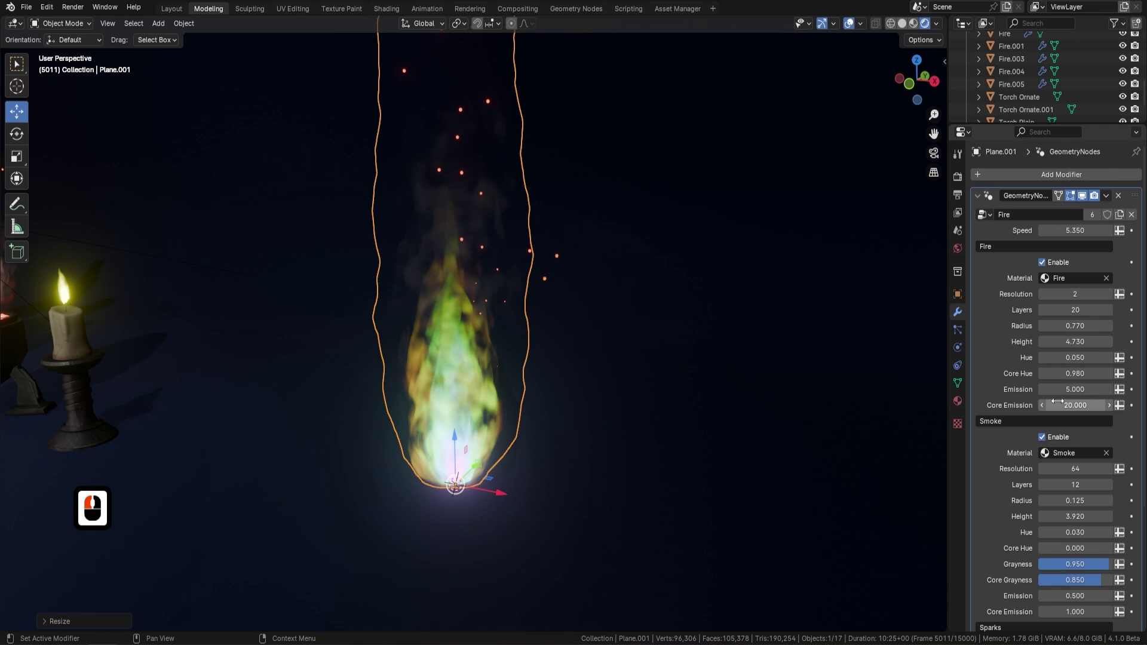
{"action": "right_click", "coordinate": [1079, 372]}
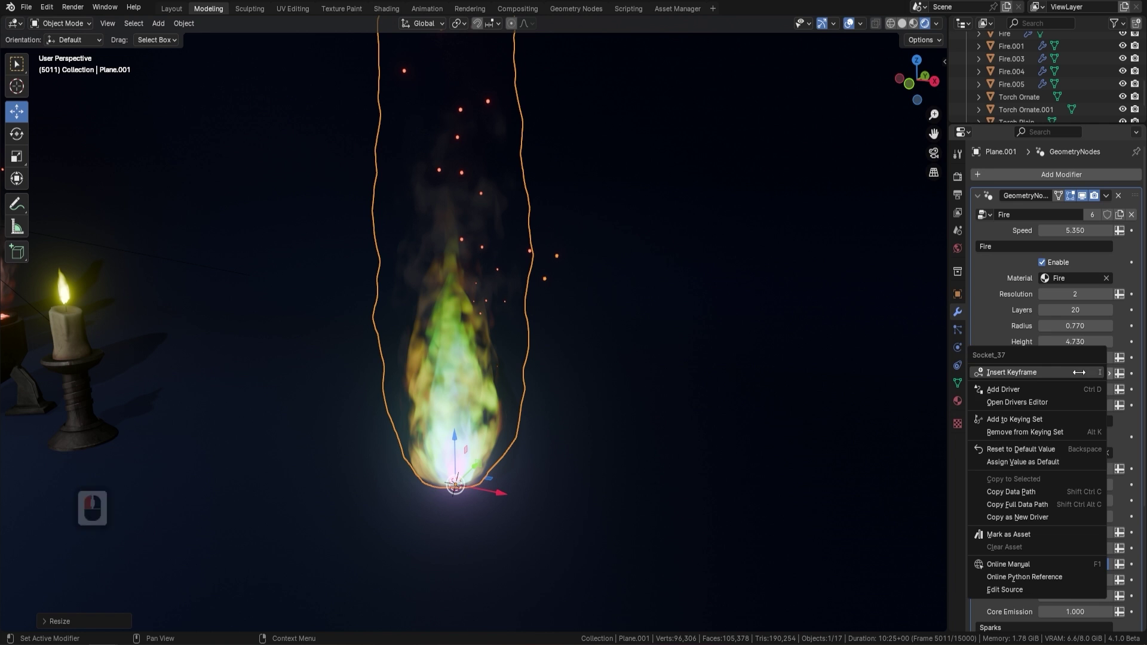
{"action": "left_click", "coordinate": [1024, 449]}
- Play the animation and reset the modifier's Speed to its default value
{"action": "key", "text": "space"}
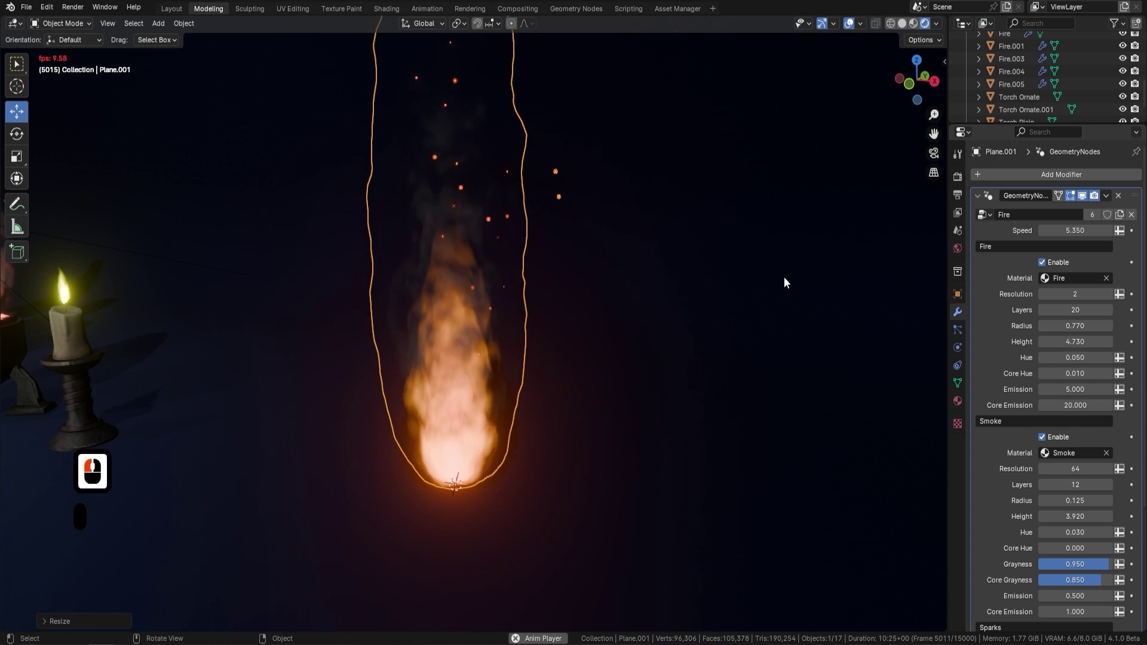
{"action": "right_click", "coordinate": [1075, 229]}
{"action": "left_click", "coordinate": [1018, 305]}
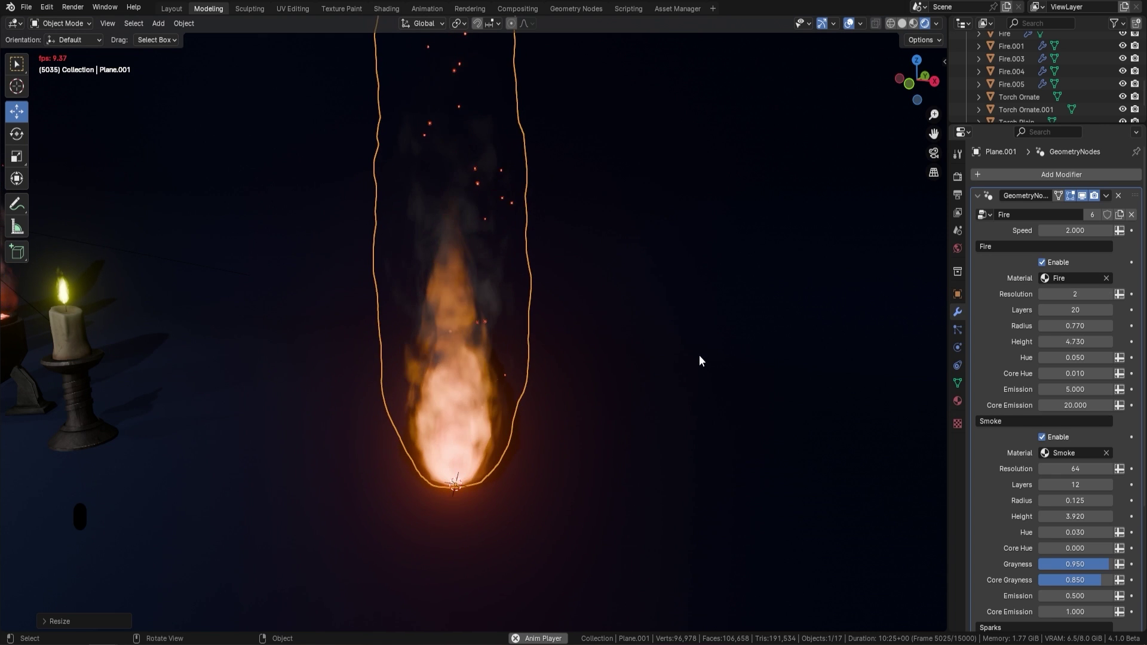
- Set the Fire section's Emission to 20.230, then preview the flame with all objects deselected
{"action": "left_click_drag", "start_coordinate": [1066, 389], "coordinate": [1092, 389]}
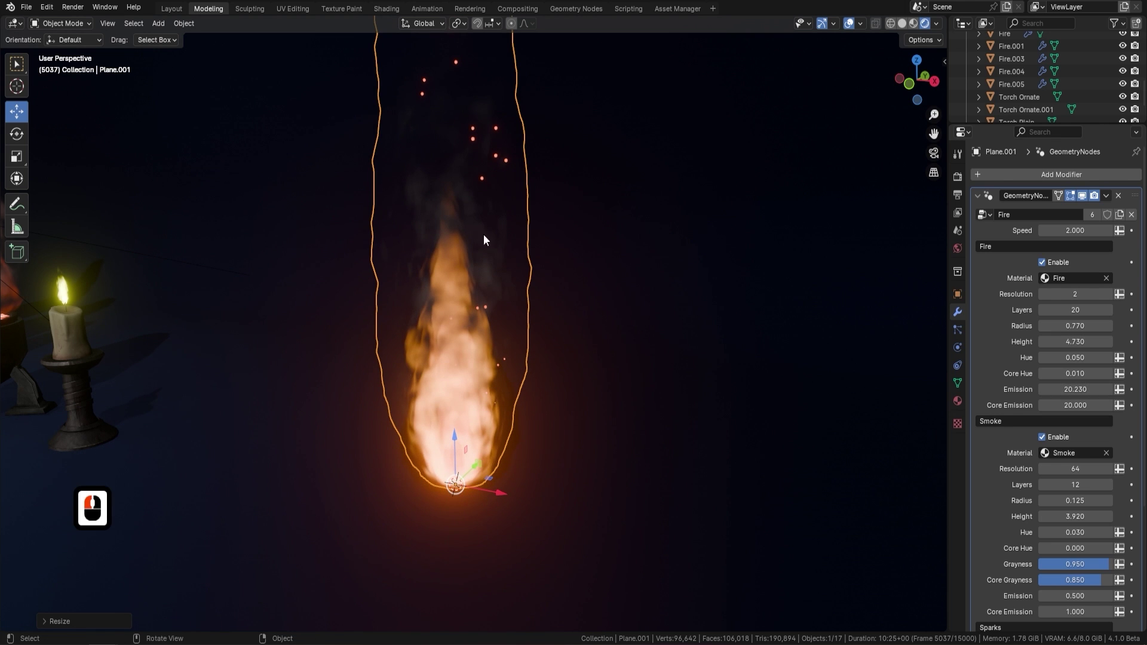
{"action": "key", "text": "space"}
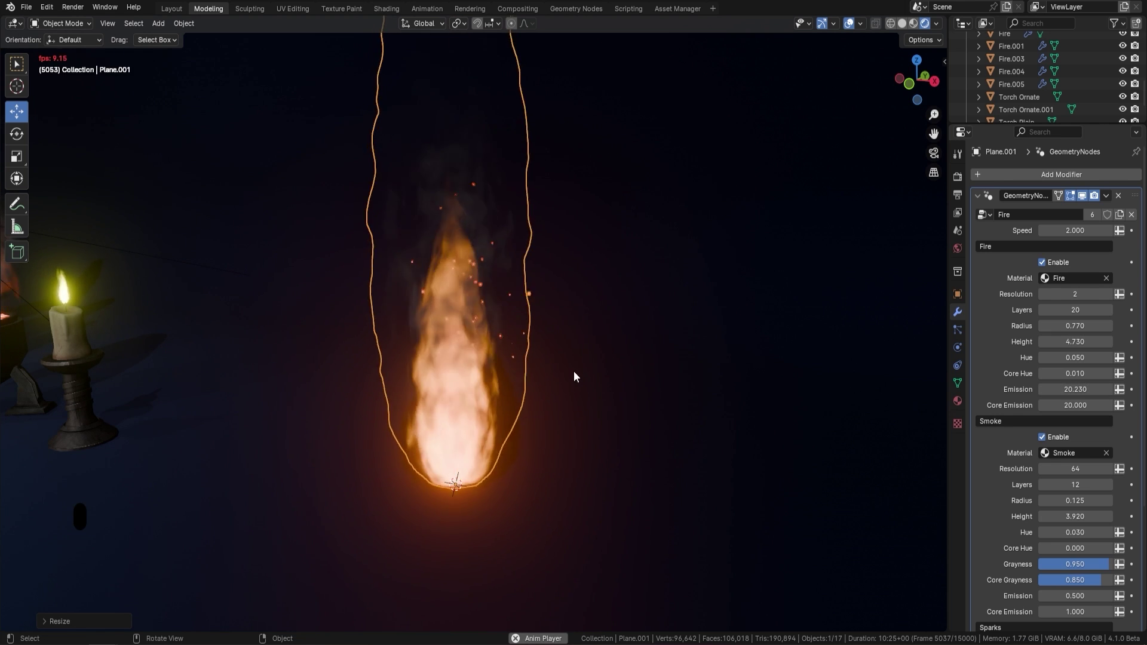
{"action": "key", "text": "a"}
{"action": "key", "text": "a"}
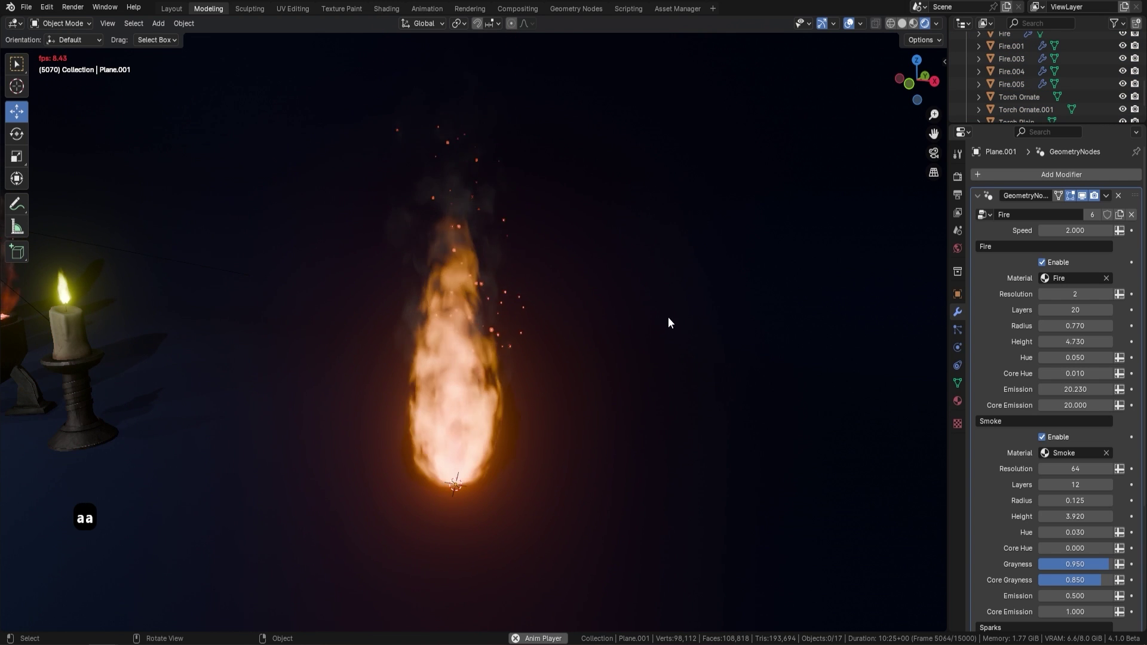
{"action": "middle_click_drag", "start_coordinate": [667, 317], "coordinate": [637, 310]}
{"action": "middle_click_drag", "start_coordinate": [455, 410], "coordinate": [525, 396]}
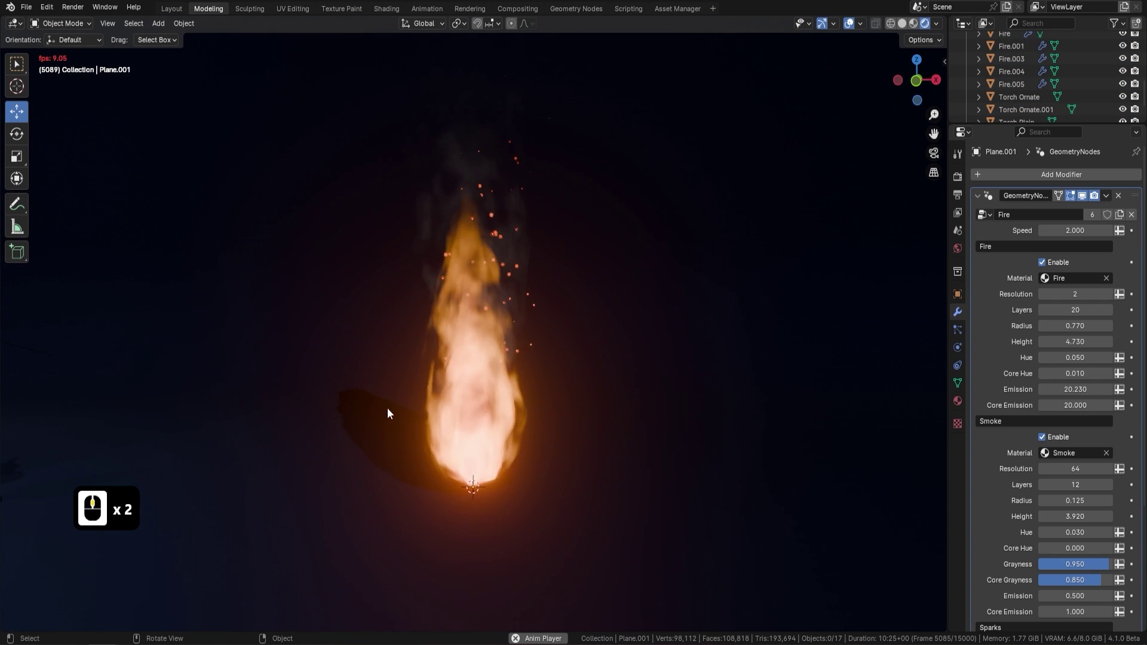
- Raise the Fire section's Emission to 63.320 and set its Core Emission to 50
{"action": "left_click_drag", "start_coordinate": [1075, 388], "coordinate": [1141, 389]}
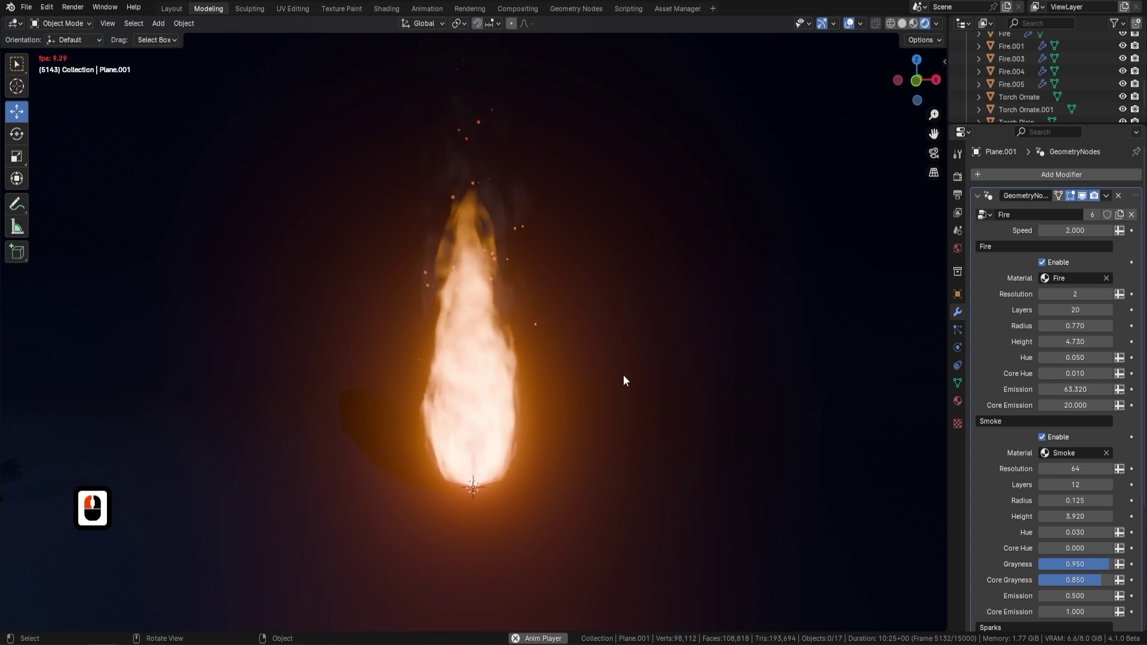
{"action": "key", "text": "space"}
{"action": "left_click", "coordinate": [1069, 406]}
{"action": "type", "text": "50"}
{"action": "key", "text": "Return"}
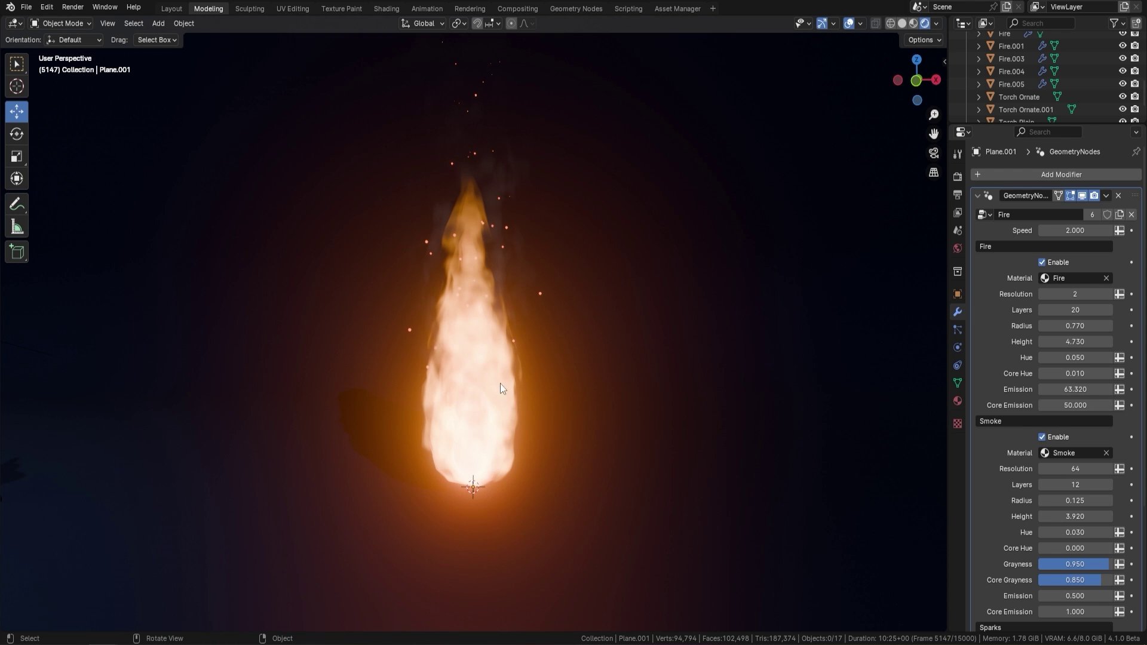
- Set the Fire section's Emission to 10 and its Core Emission to 58.310
{"action": "left_click", "coordinate": [1083, 391]}
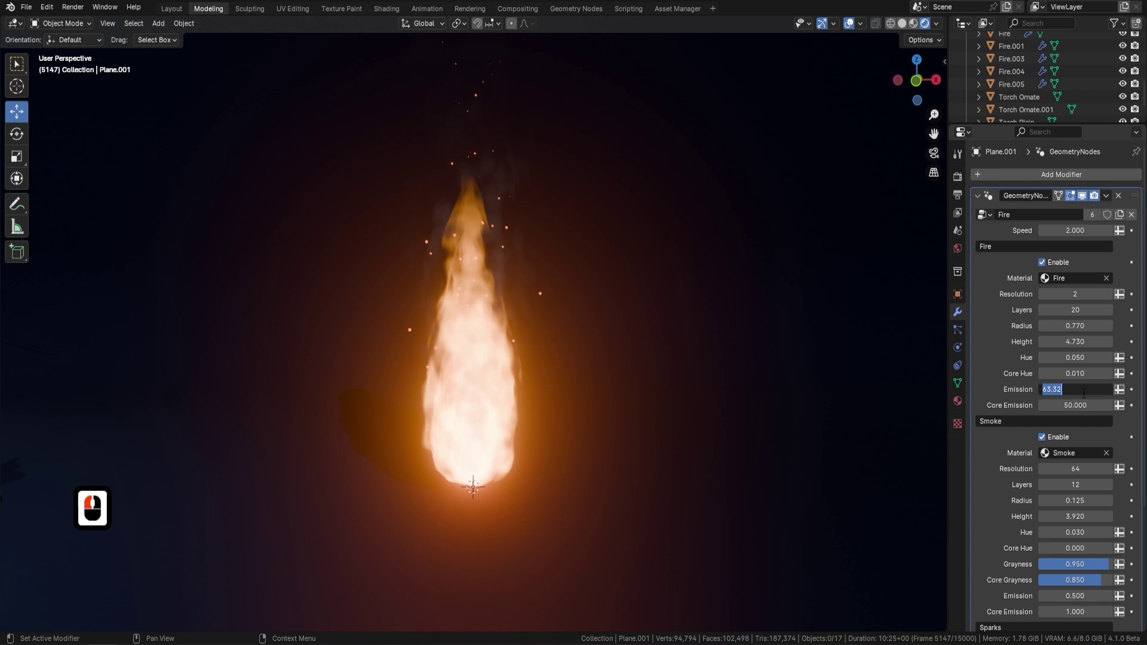
{"action": "type", "text": "10"}
{"action": "key", "text": "Return"}
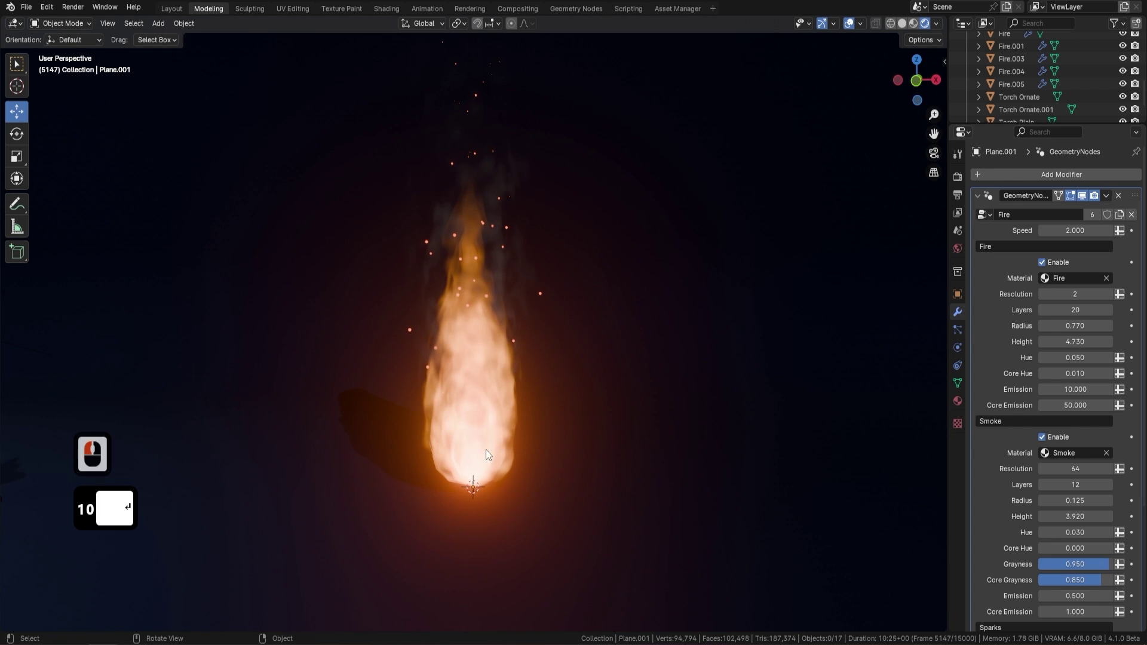
{"action": "left_click_drag", "start_coordinate": [1072, 405], "coordinate": [845, 405]}
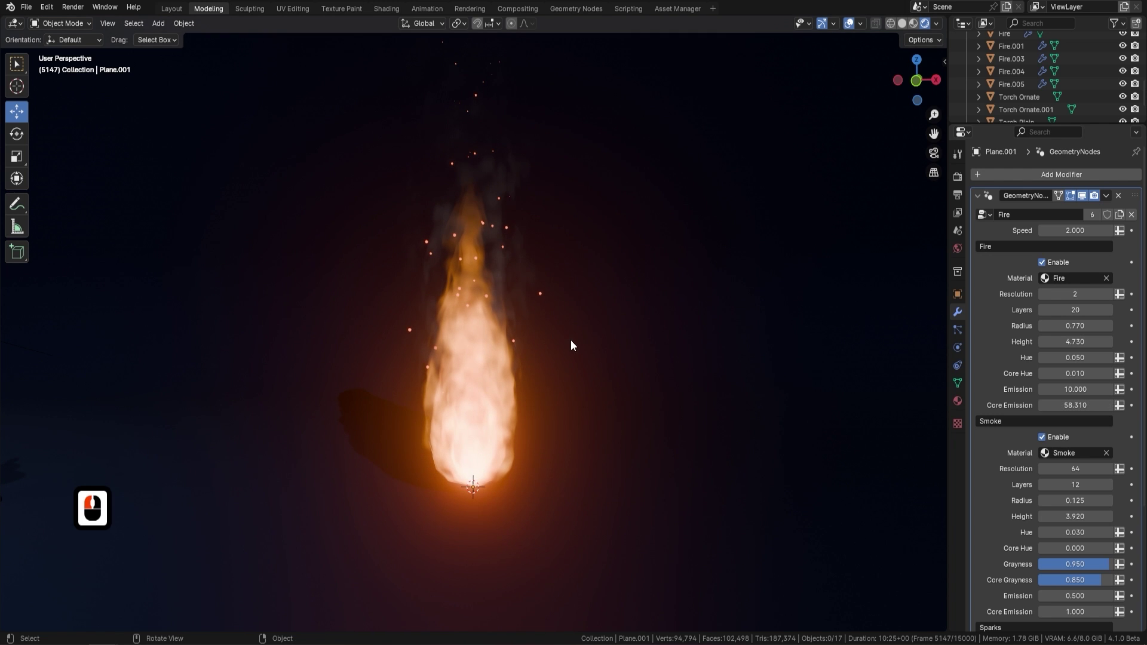
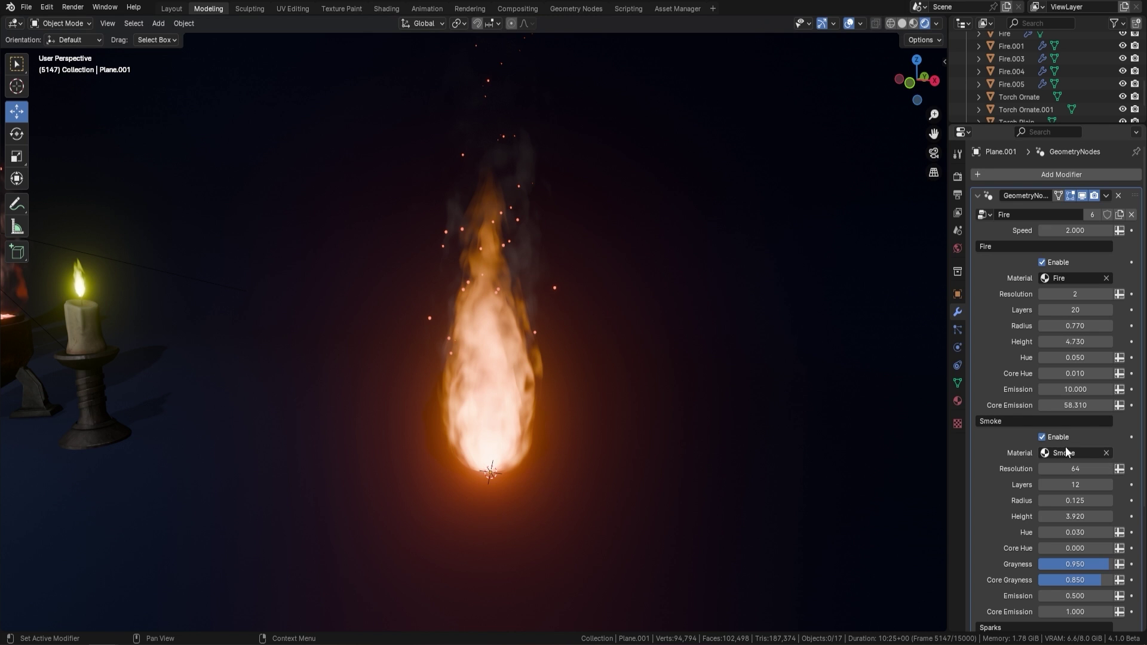
- Toggle Smoke off and on, then raise its Layers to 74 and preview the animation from several angles
{"action": "double_click", "coordinate": [1040, 437]}
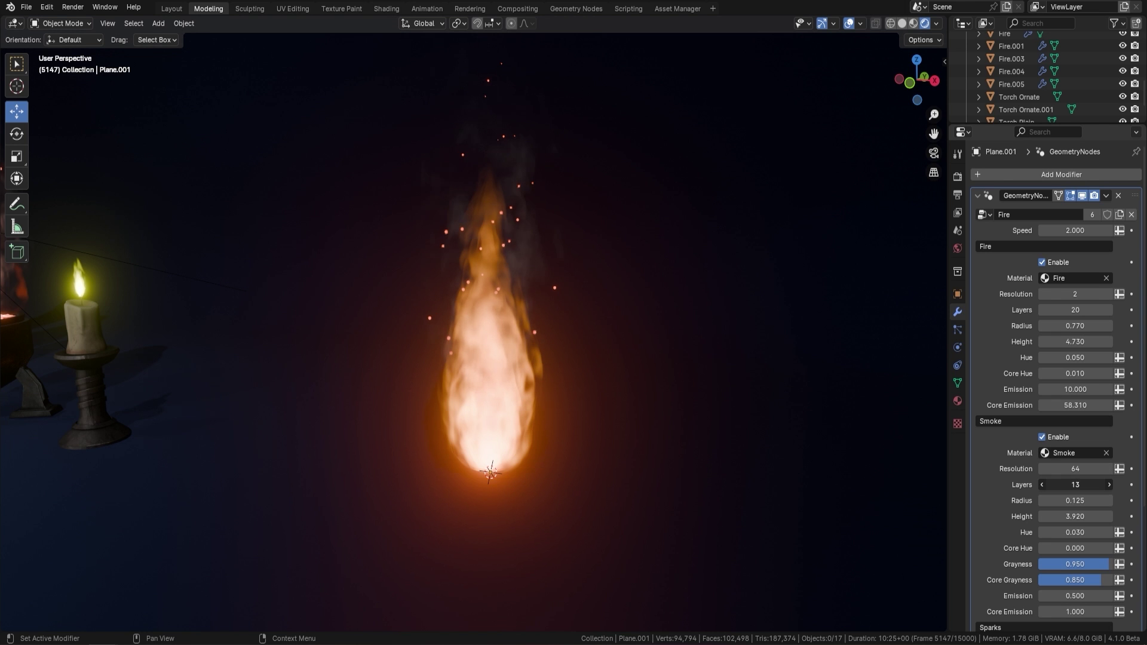
{"action": "left_click_drag", "start_coordinate": [1075, 485], "coordinate": [1111, 484]}
{"action": "middle_click_drag", "start_coordinate": [596, 455], "coordinate": [675, 386]}
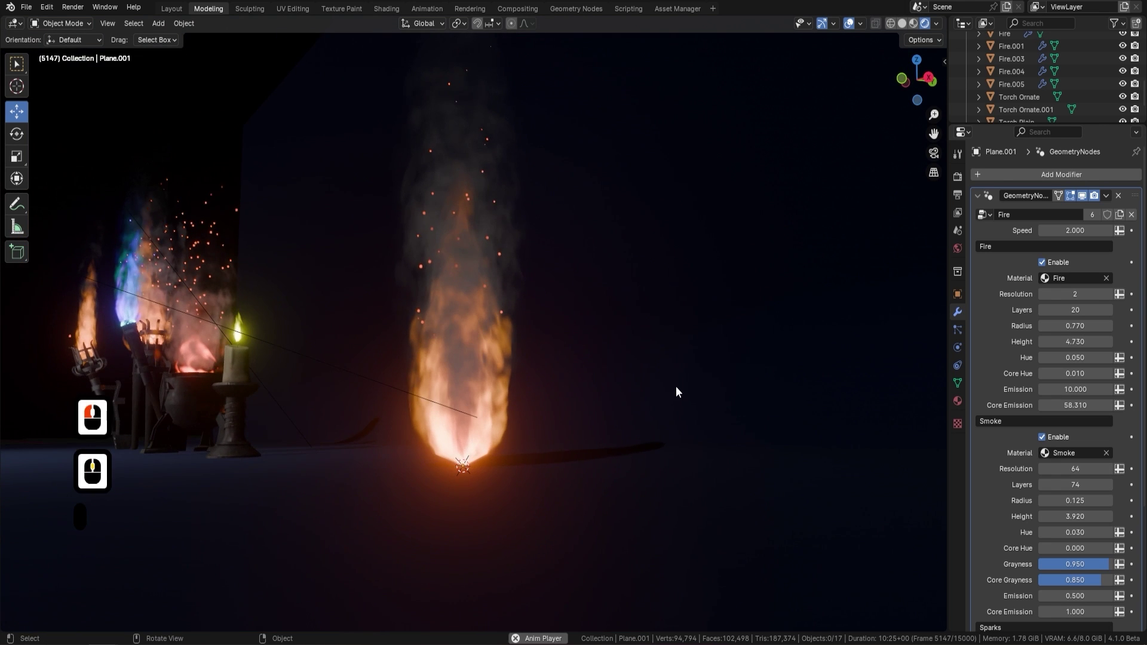
{"action": "middle_click_drag", "start_coordinate": [558, 294], "coordinate": [909, 249]}
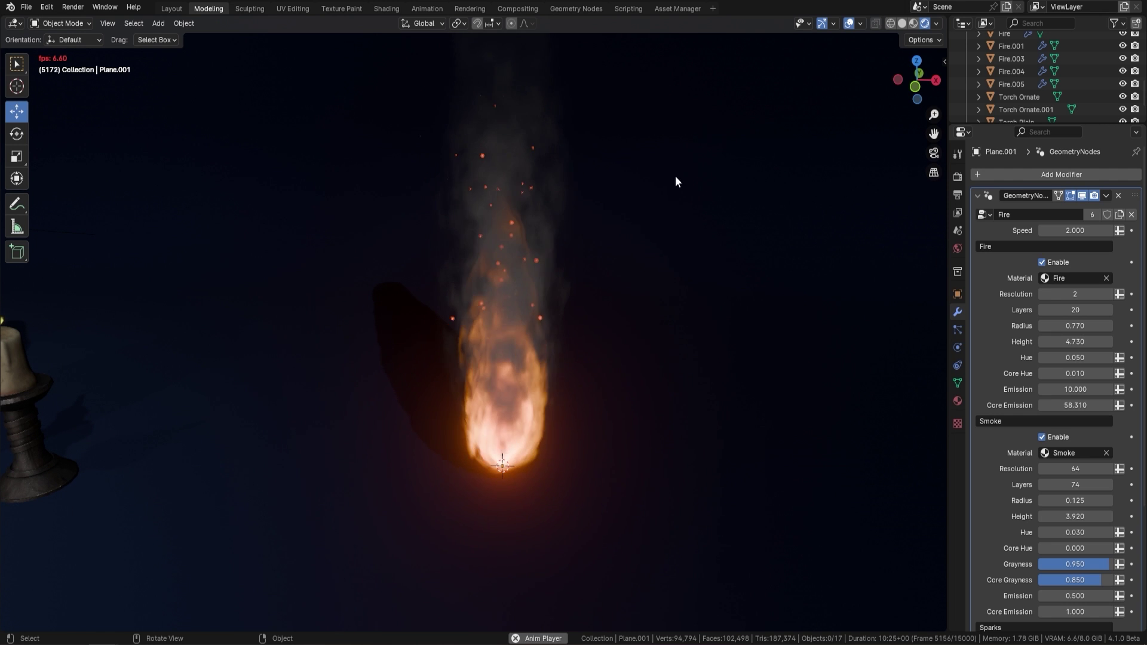
{"action": "key", "text": "space"}
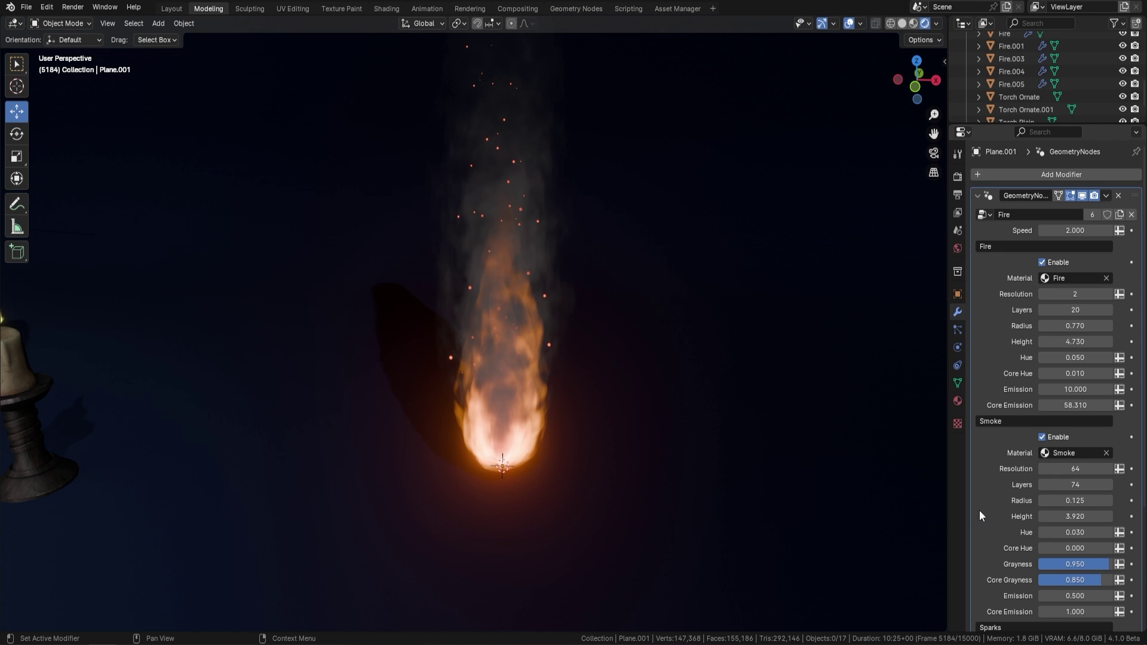
- Set the Smoke section's Height to 4.310
{"action": "scroll", "coordinate": [651, 303], "scroll_direction": "down", "scroll_amount": 2}
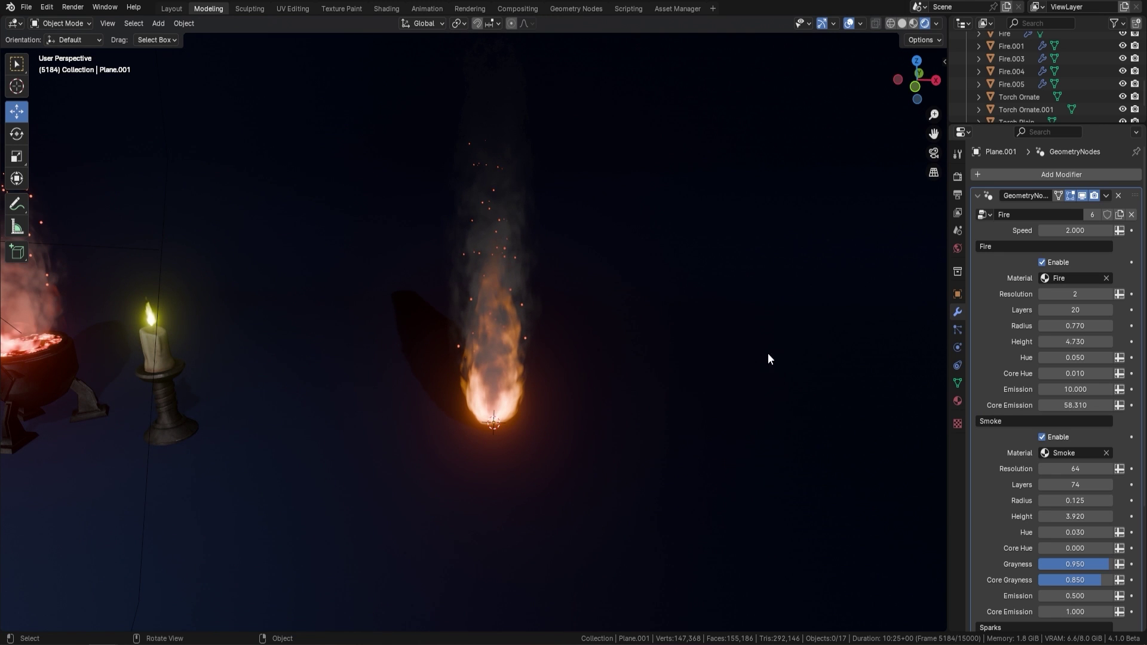
{"action": "left_click_drag", "start_coordinate": [1058, 513], "coordinate": [1108, 513]}
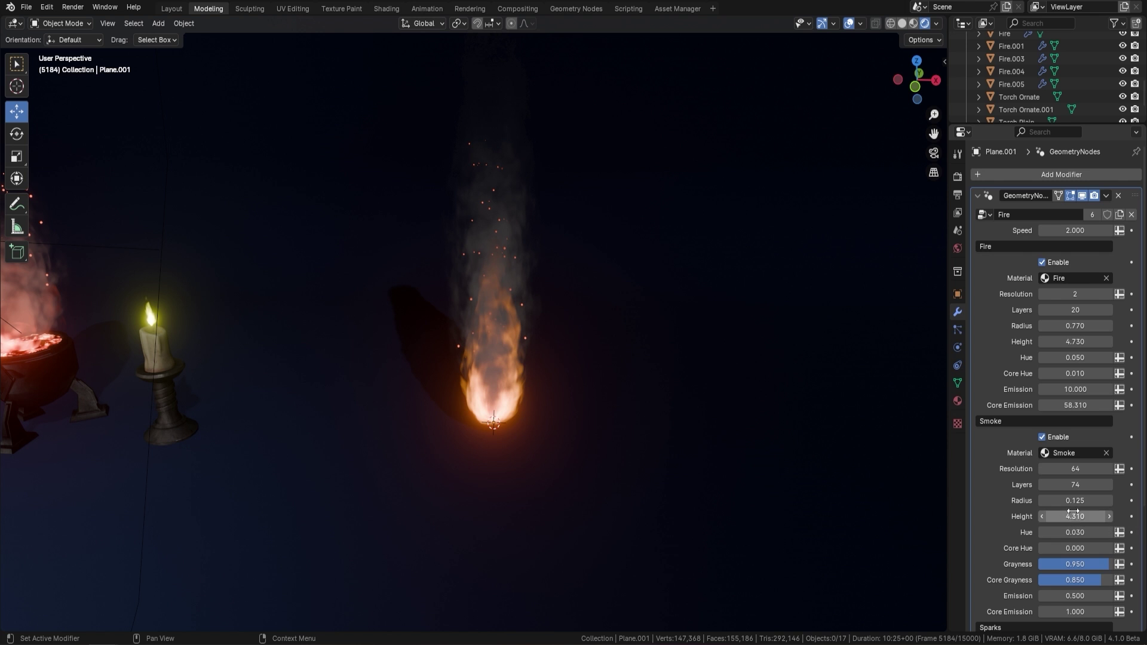
- Raise the Smoke section's Height to 7.010 and preview the animation
{"action": "left_click_drag", "start_coordinate": [1074, 516], "coordinate": [1111, 516]}
{"action": "key", "text": "space"}
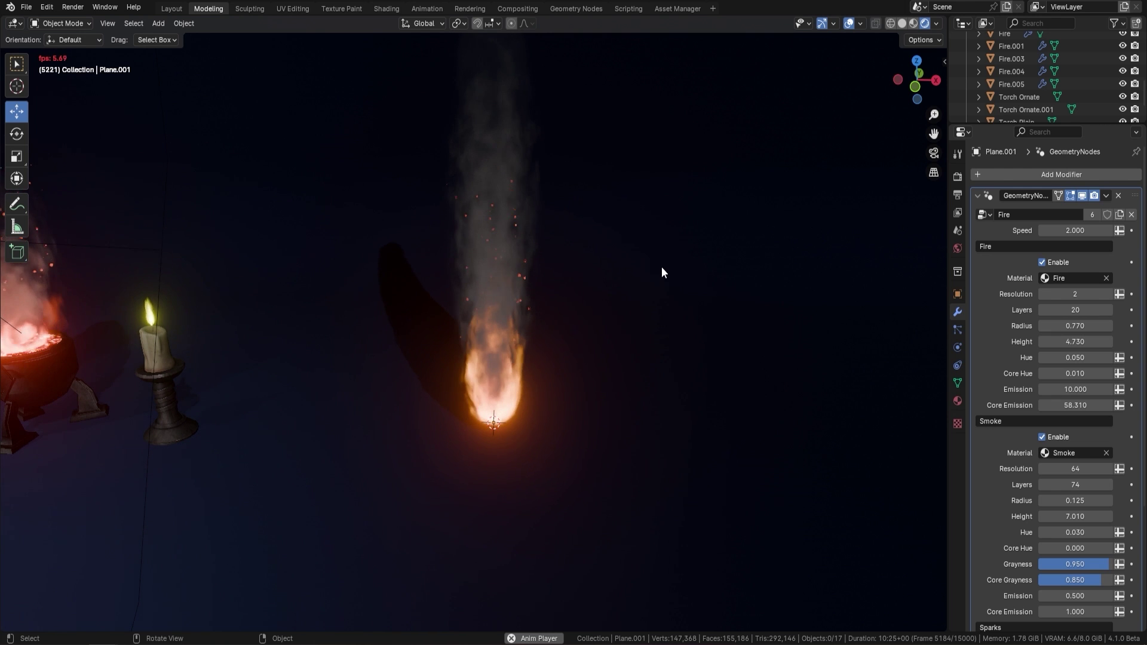
{"action": "key", "text": "space"}
{"action": "scroll", "coordinate": [553, 306], "scroll_direction": "up", "scroll_amount": 2}
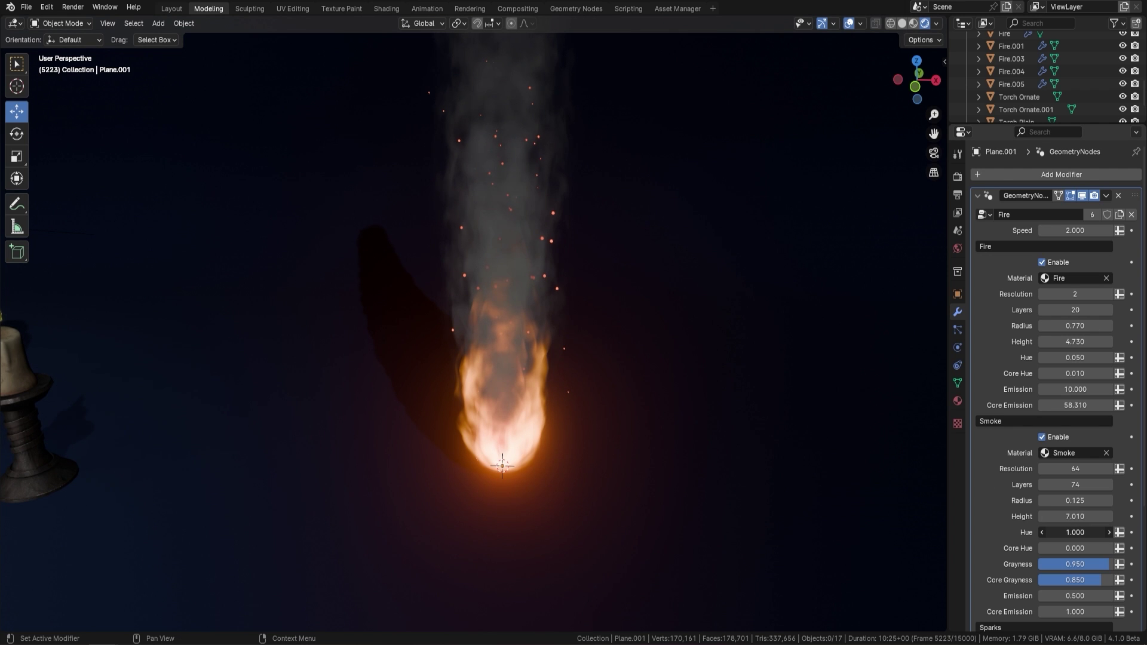
- Lower the Smoke section's Grayness to 0 and try its Hue at 0.130 before setting it to 1.000
{"action": "left_click_drag", "start_coordinate": [1075, 532], "coordinate": [1094, 520]}
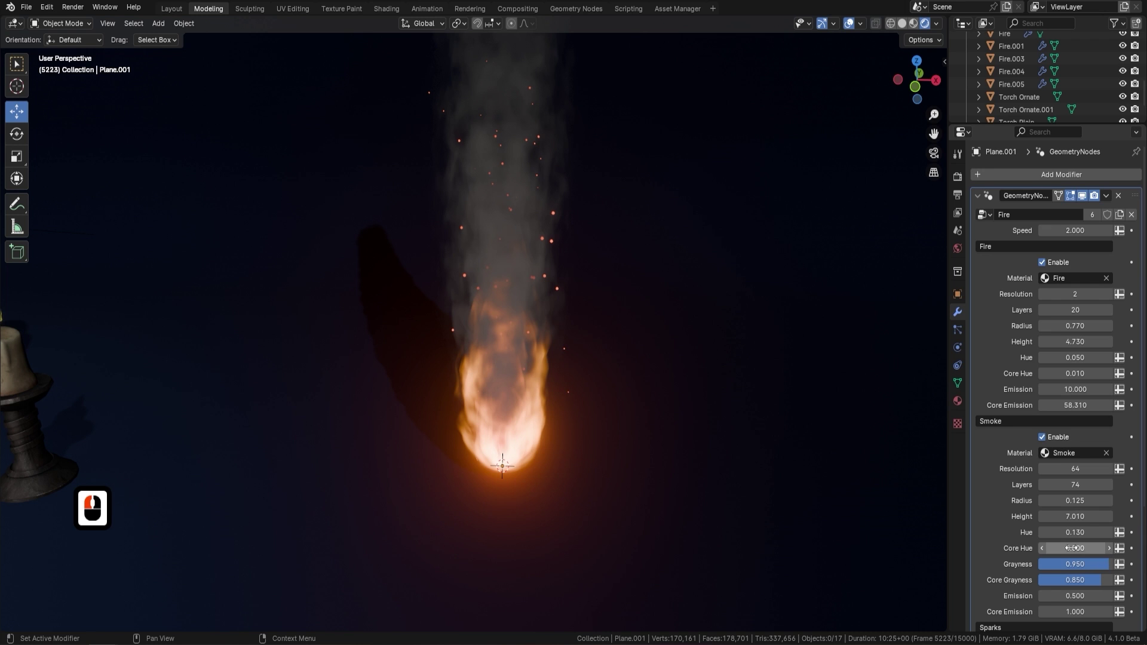
{"action": "left_click_drag", "start_coordinate": [1097, 568], "coordinate": [1039, 568]}
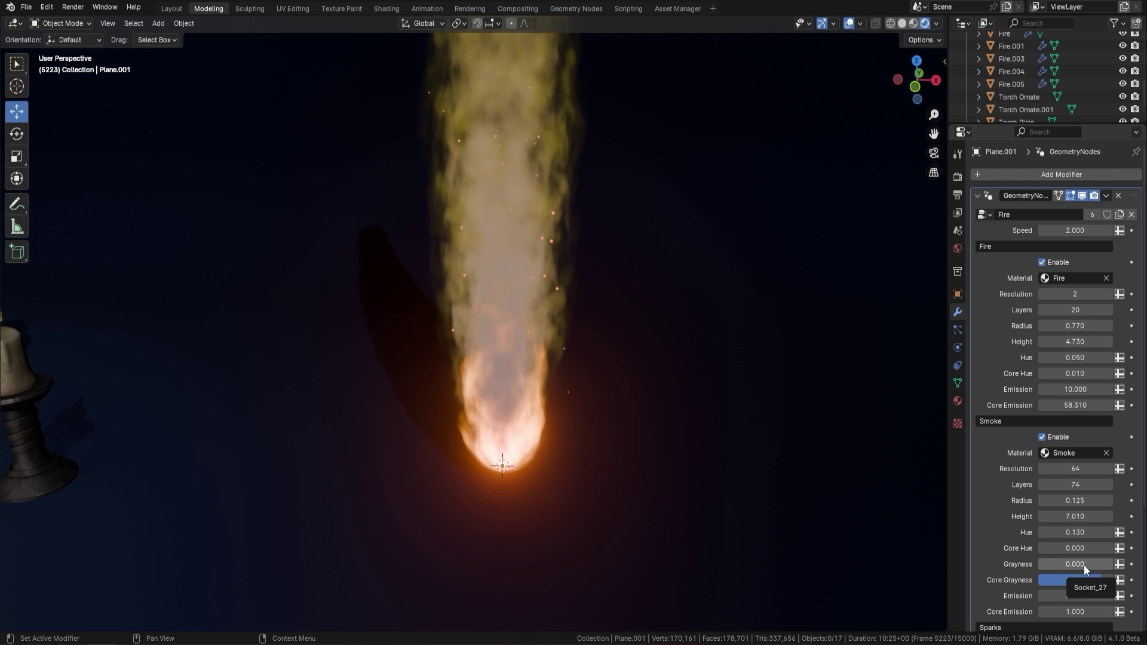
{"action": "left_click_drag", "start_coordinate": [1075, 532], "coordinate": [1111, 532]}
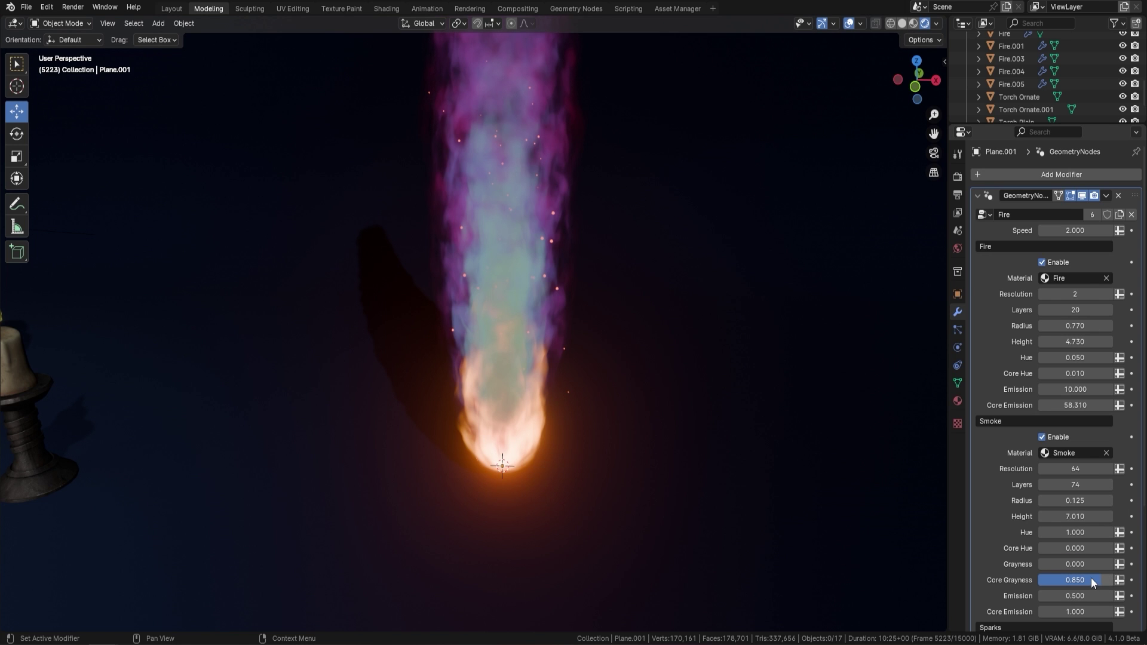
- Try a Smoke Core Grayness of 1.000, undo it, and set the Smoke section's Grayness to 1.000 with Core Hue at 0
{"action": "mouse_move", "coordinate": [1101, 580]}
{"action": "left_mouse_down"}
{"action": "mouse_move", "coordinate": [1039, 579]}
{"action": "mouse_move", "coordinate": [1110, 580]}
{"action": "left_mouse_up"}
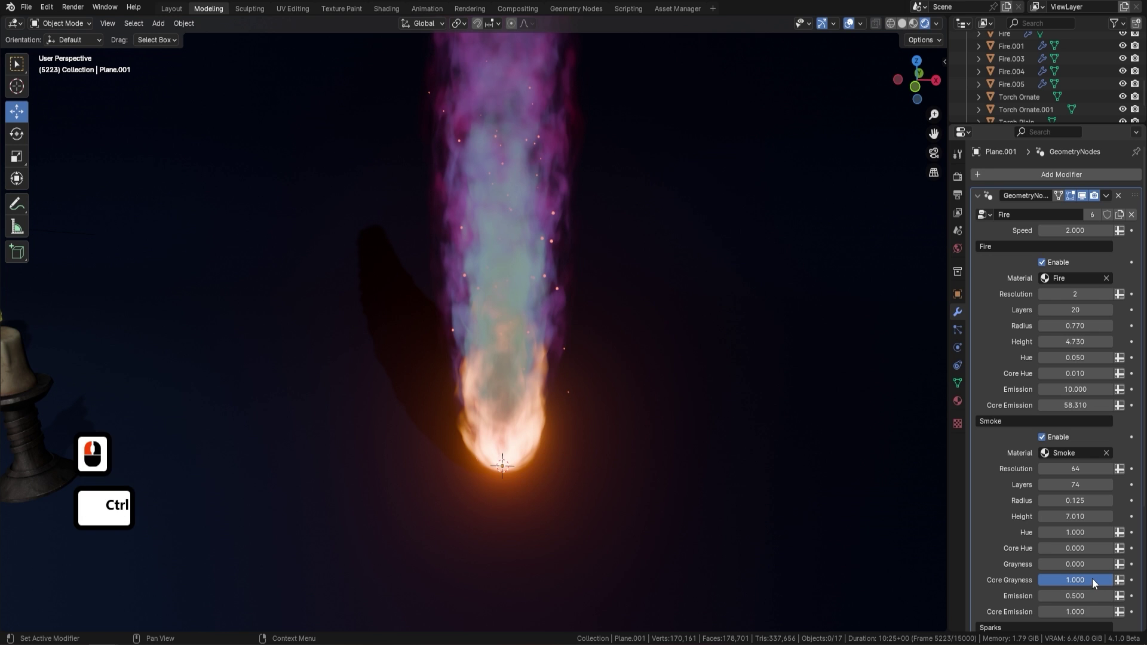
{"action": "key", "text": "ctrl+z"}
{"action": "left_click_drag", "start_coordinate": [1069, 566], "coordinate": [1090, 553]}
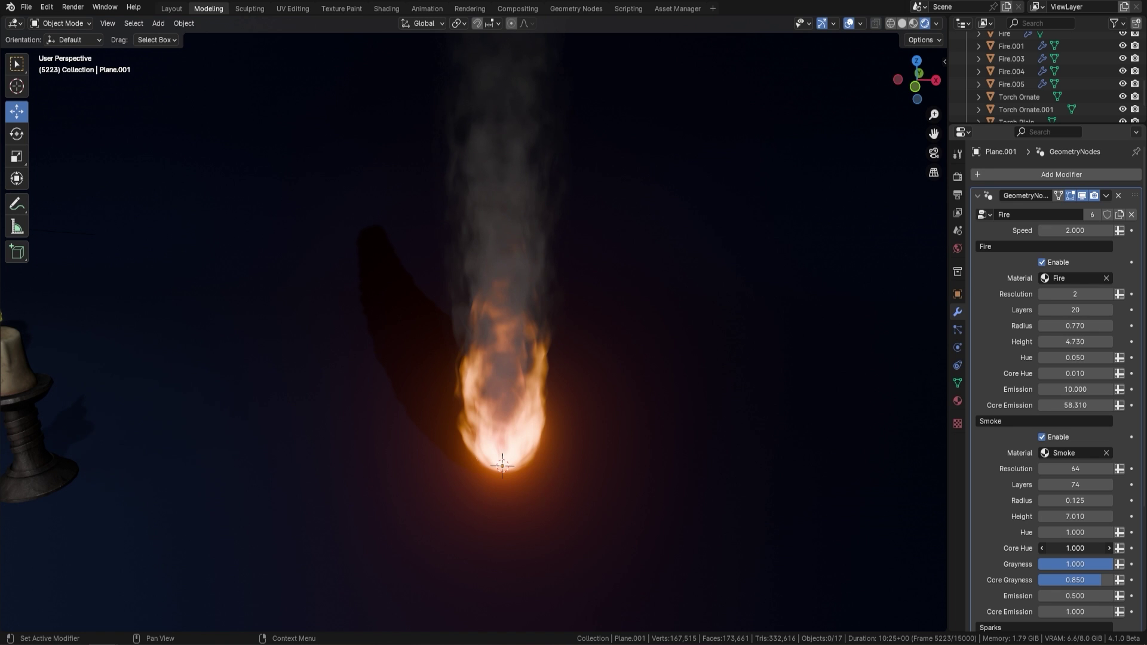
{"action": "left_click_drag", "start_coordinate": [1072, 547], "coordinate": [1072, 547]}
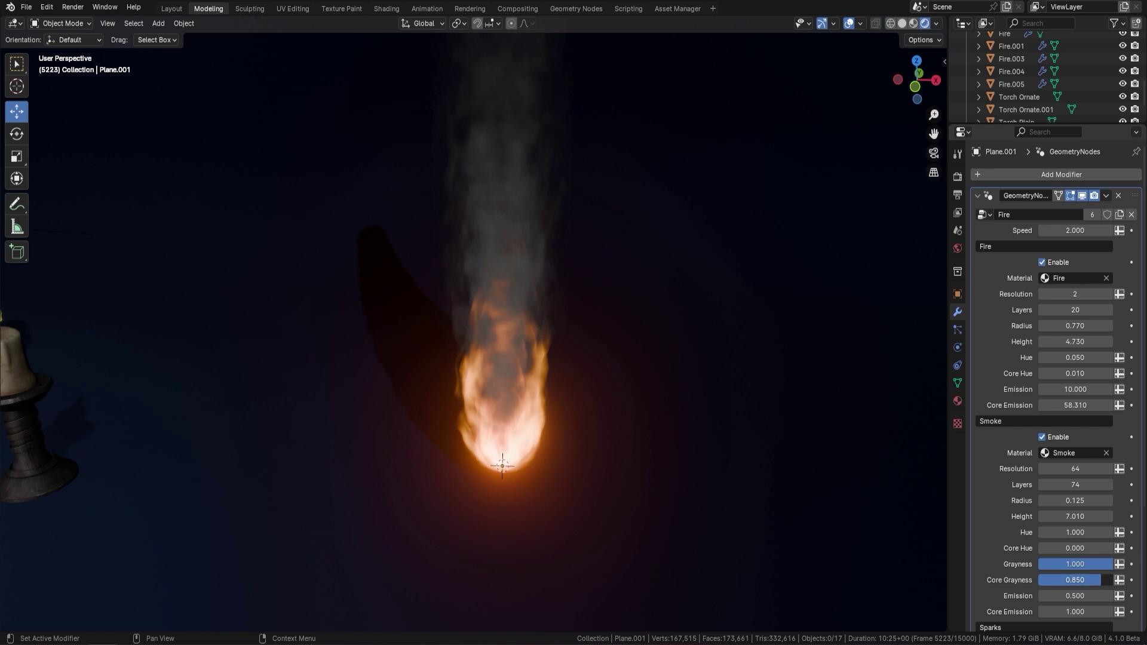
- Set the Smoke section's Core Grayness to 0.984 and preview the animation from different angles
{"action": "left_click_drag", "start_coordinate": [1075, 580], "coordinate": [1109, 580]}
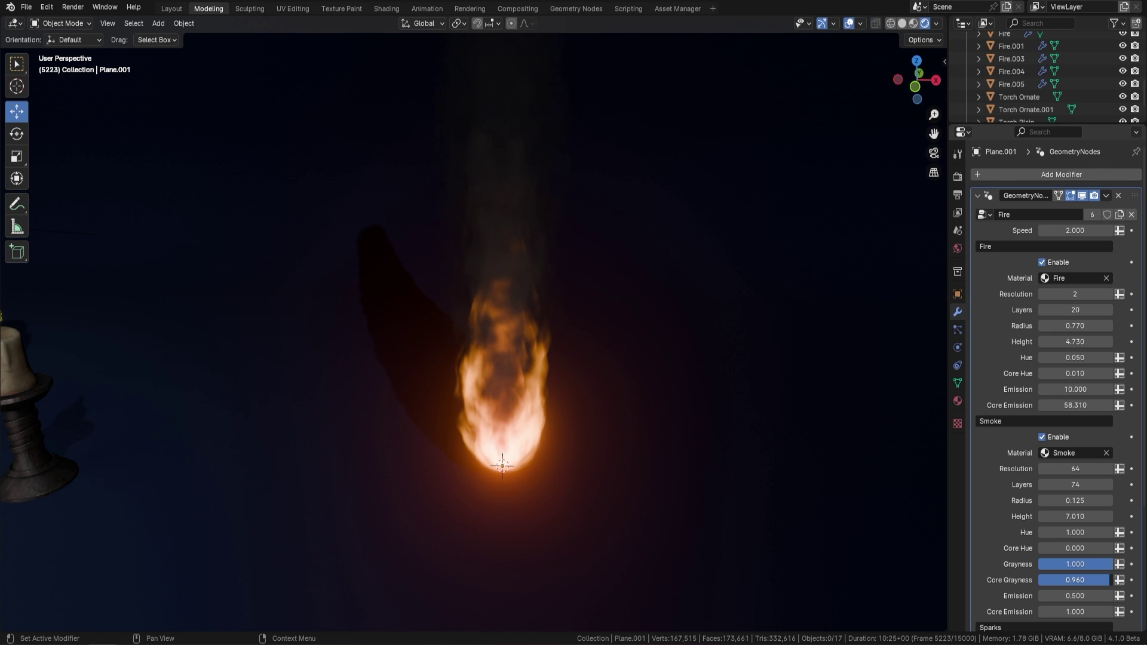
{"action": "middle_click_drag", "start_coordinate": [616, 306], "coordinate": [528, 236]}
{"action": "middle_click_drag", "start_coordinate": [565, 348], "coordinate": [617, 293], "text": "shift"}
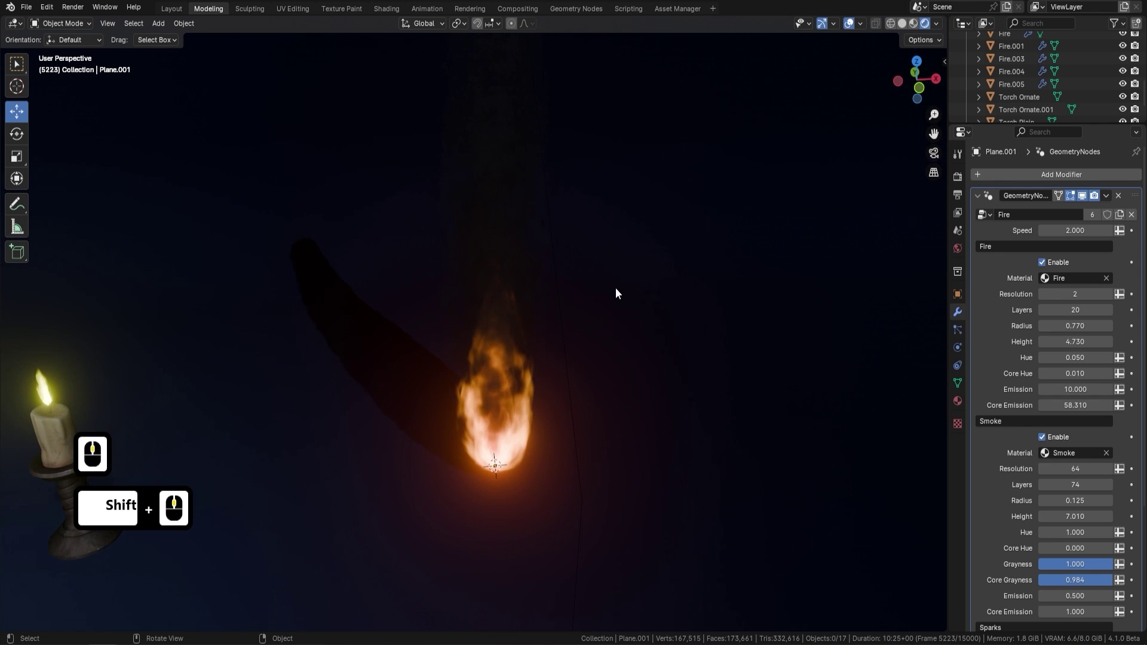
{"action": "key", "text": "space"}
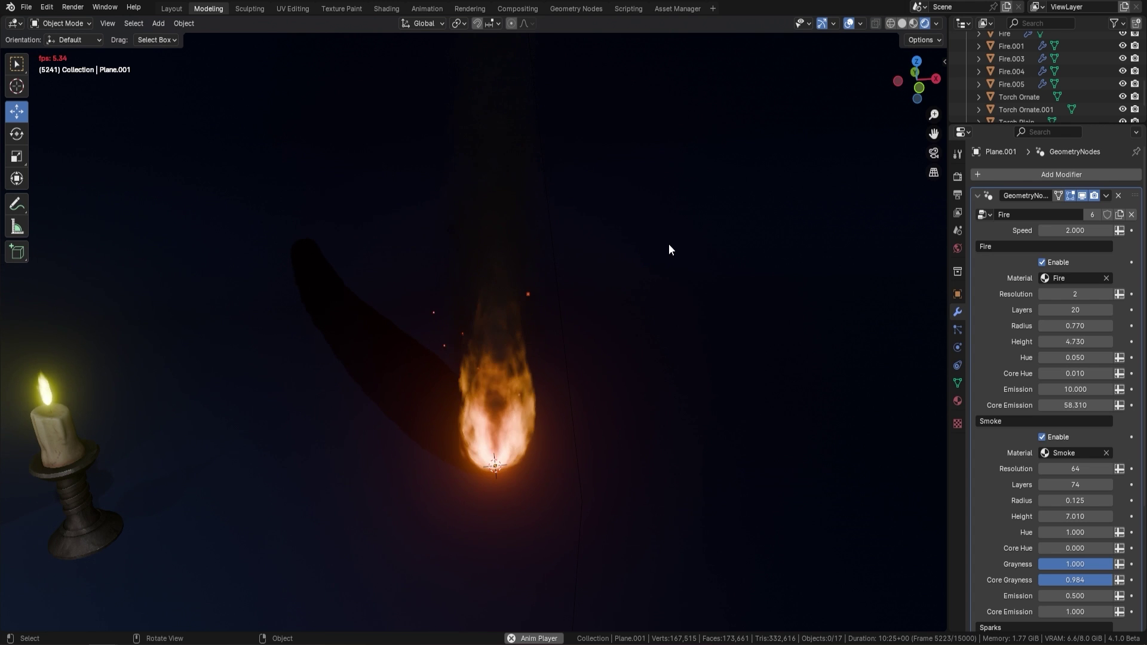
{"action": "key", "text": "space"}
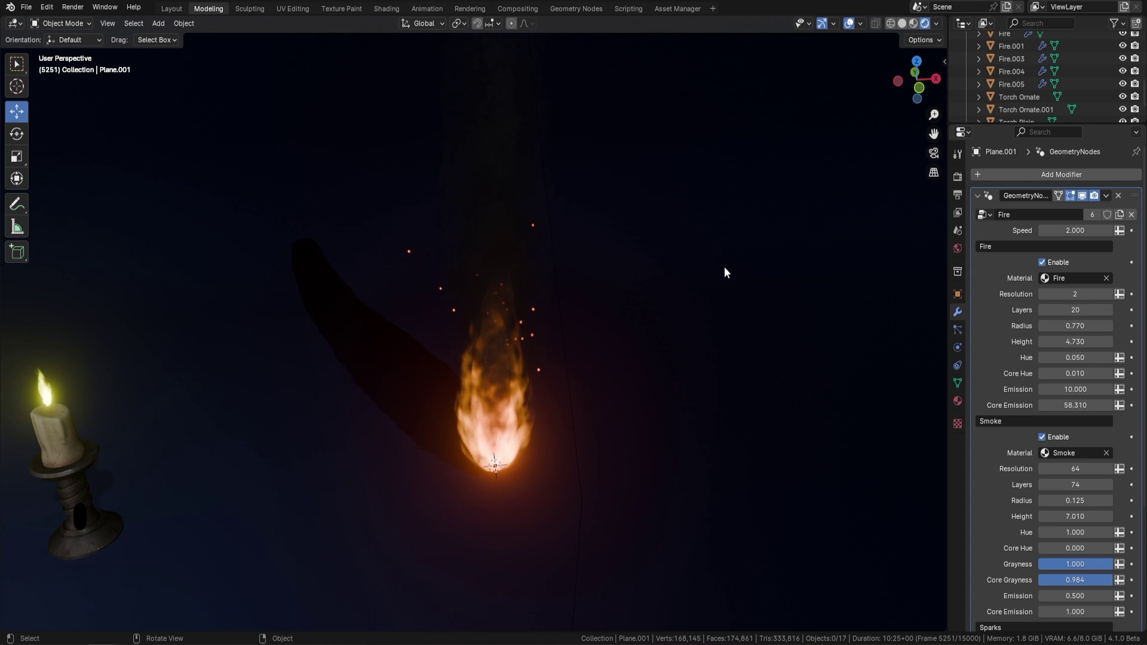
{"action": "middle_click_drag", "start_coordinate": [723, 266], "coordinate": [687, 301]}
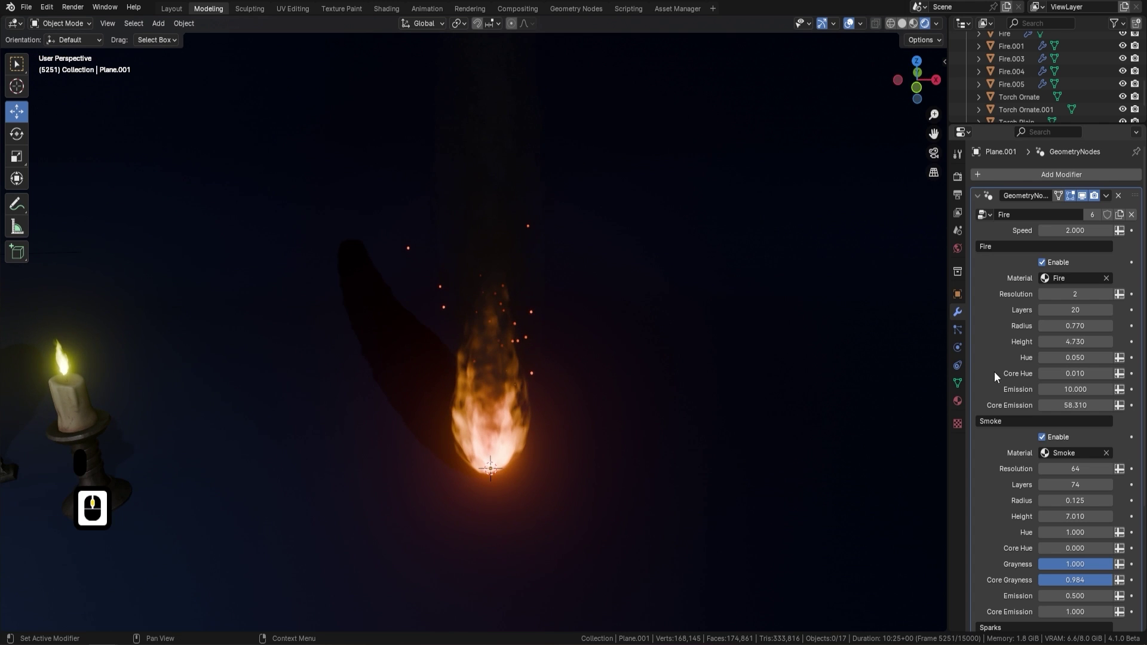
- Disable Smoke, toggle Sparks off and on, and preview the fire with its sparks
{"action": "left_click", "coordinate": [1041, 439]}
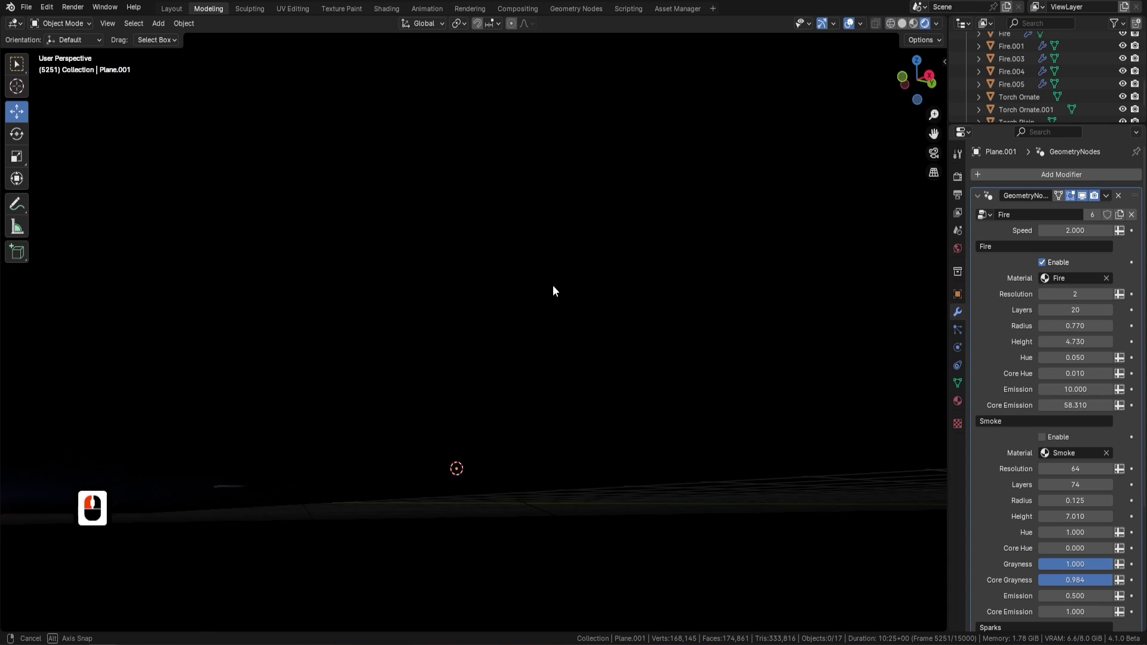
{"action": "middle_click_drag", "start_coordinate": [553, 285], "coordinate": [589, 330]}
{"action": "scroll", "coordinate": [1084, 400], "scroll_direction": "down", "scroll_amount": 5}
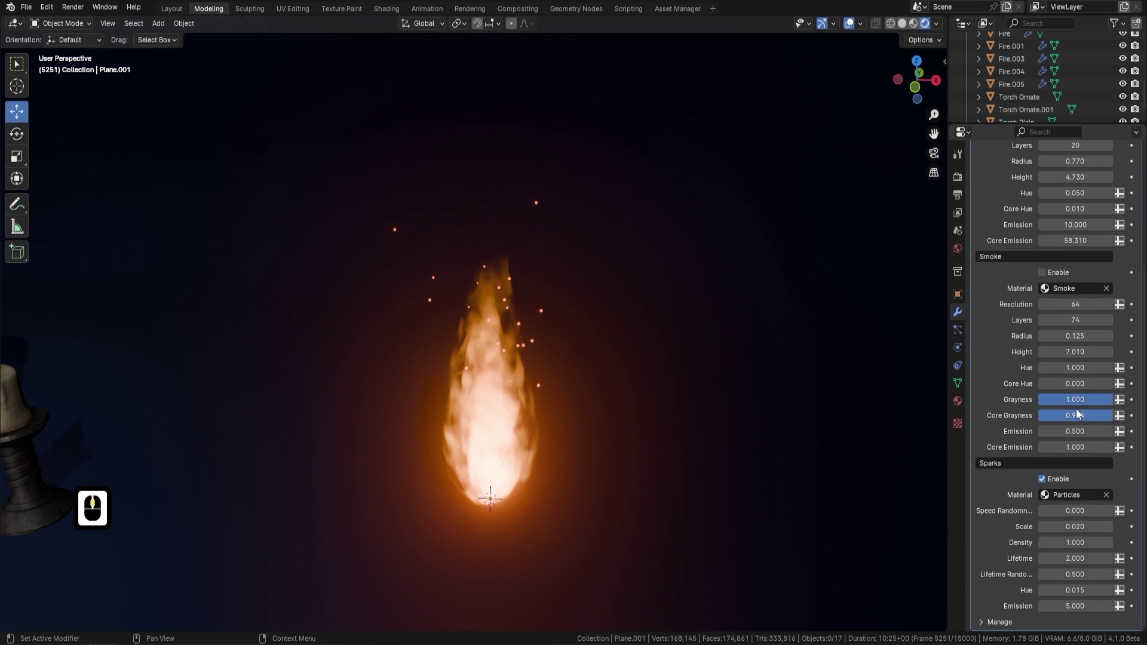
{"action": "left_click", "coordinate": [1040, 479]}
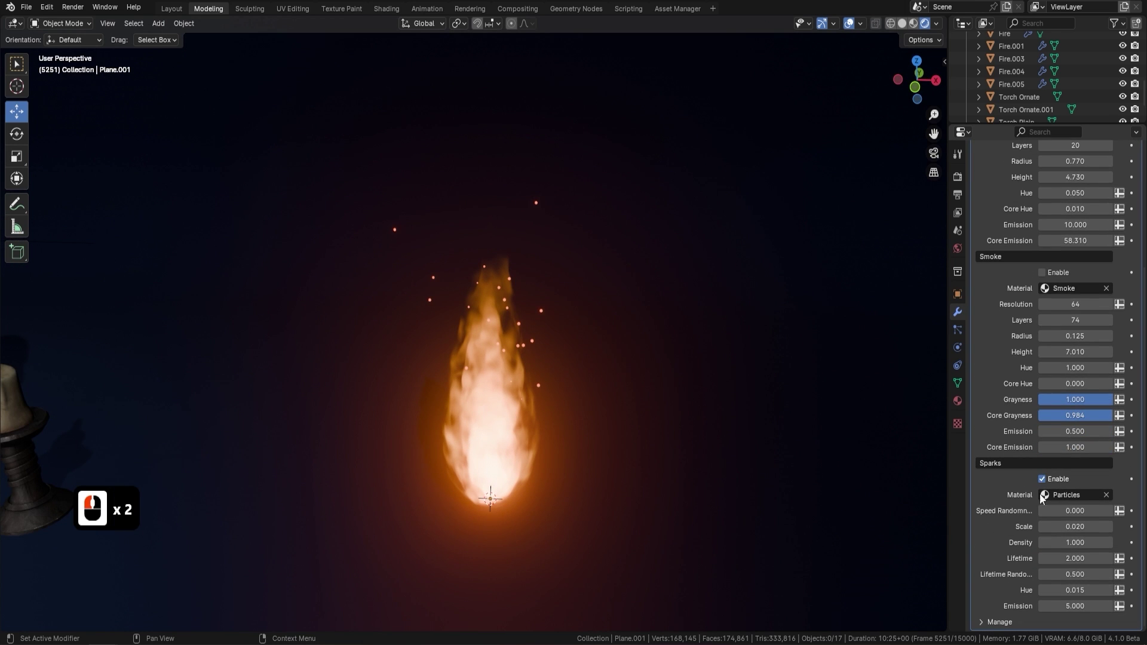
{"action": "key", "text": "space"}
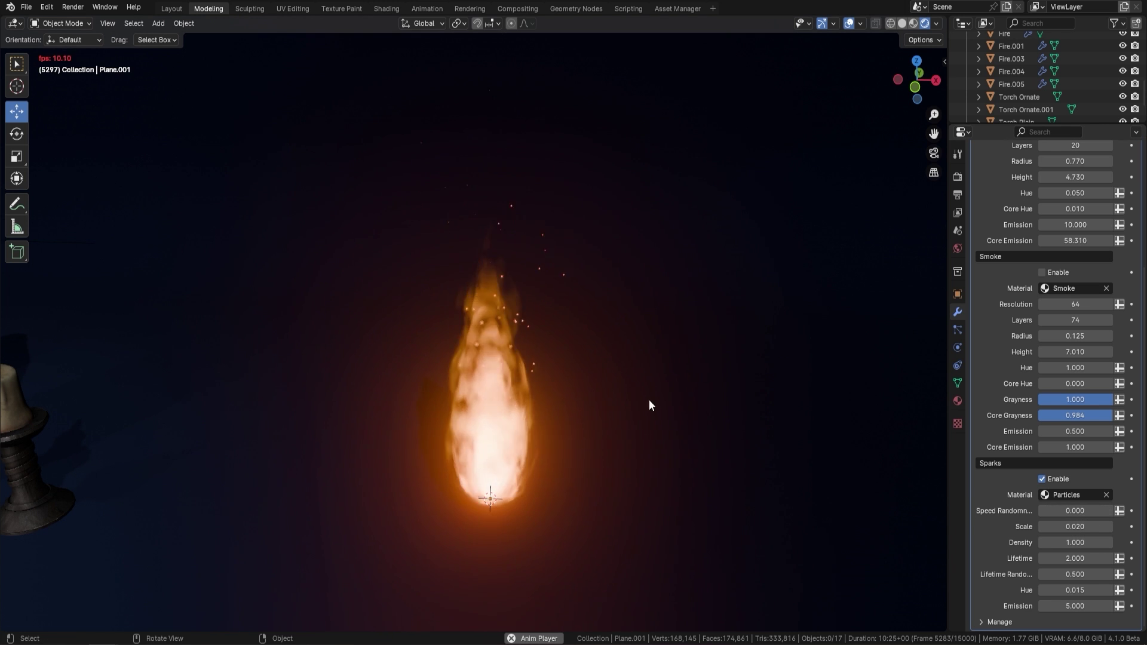
{"action": "key", "text": "space"}
- Set the Sparks section's Speed Randomness to 1.130 and its Density to 7.900 while previewing the animation
{"action": "left_click_drag", "start_coordinate": [1074, 511], "coordinate": [1110, 511]}
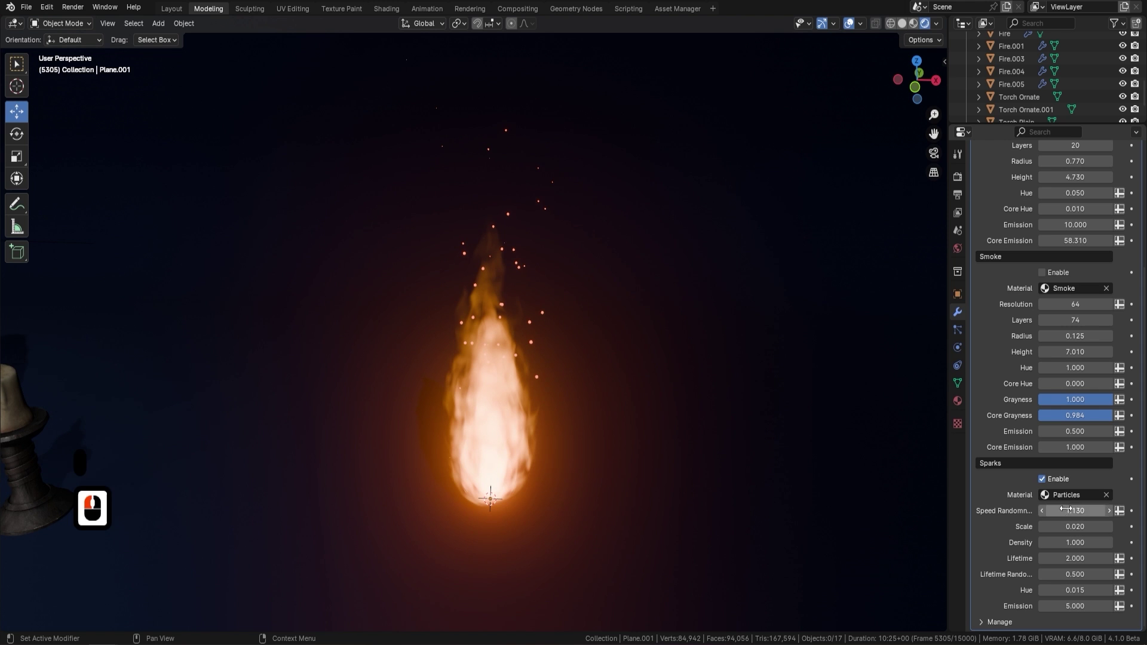
{"action": "key", "text": "space"}
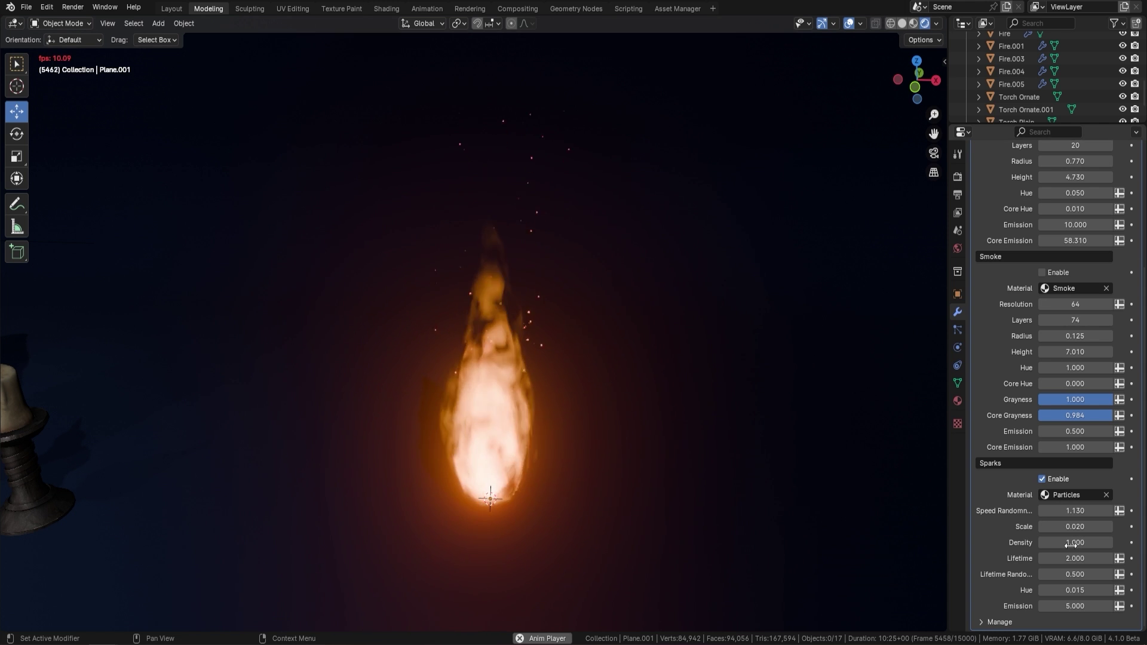
{"action": "left_click_drag", "start_coordinate": [1069, 542], "coordinate": [1093, 542]}
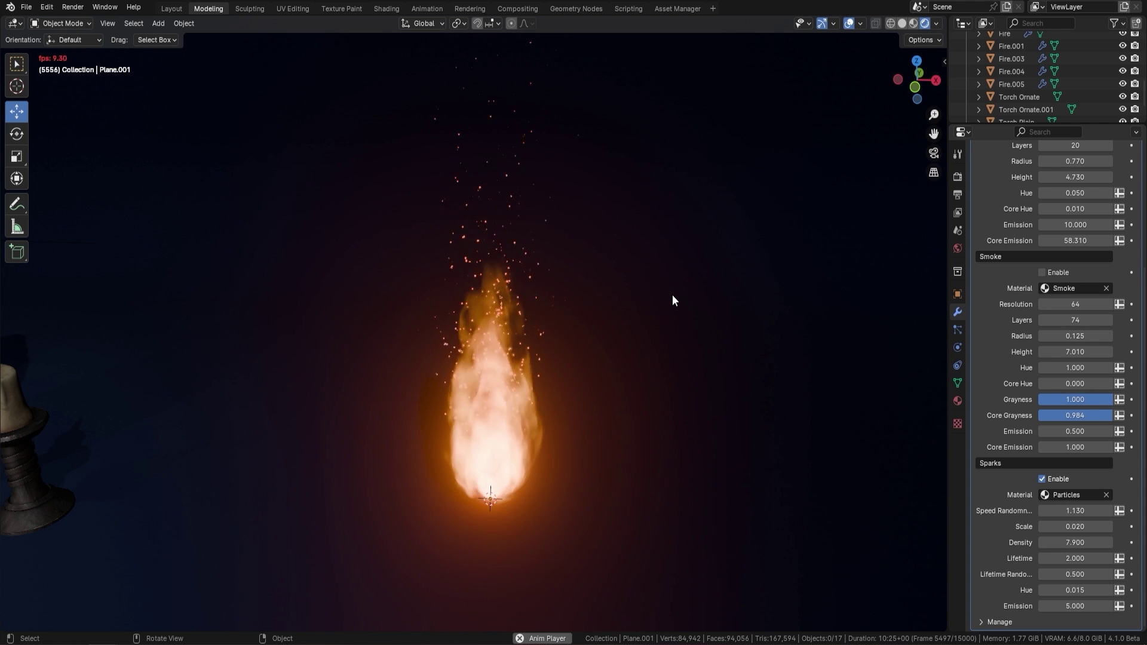
{"action": "scroll", "coordinate": [621, 268], "scroll_direction": "down", "scroll_amount": 4}
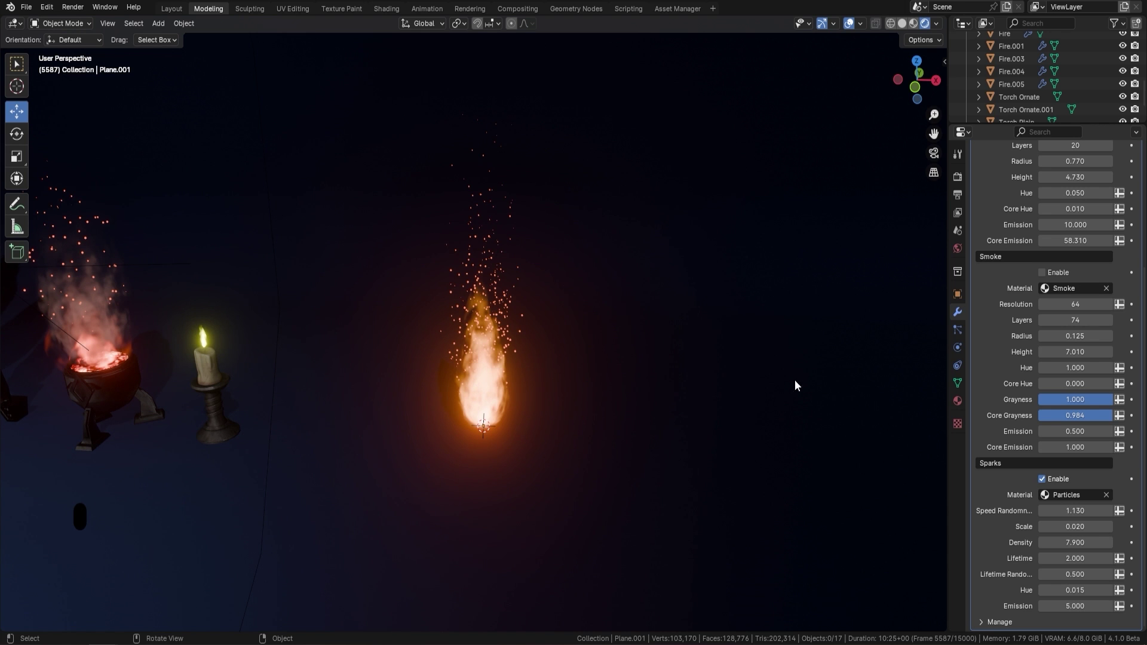
- Set the Sparks section's Lifetime to 10 and preview the sparks rising above the flame
{"action": "left_click", "coordinate": [1064, 558]}
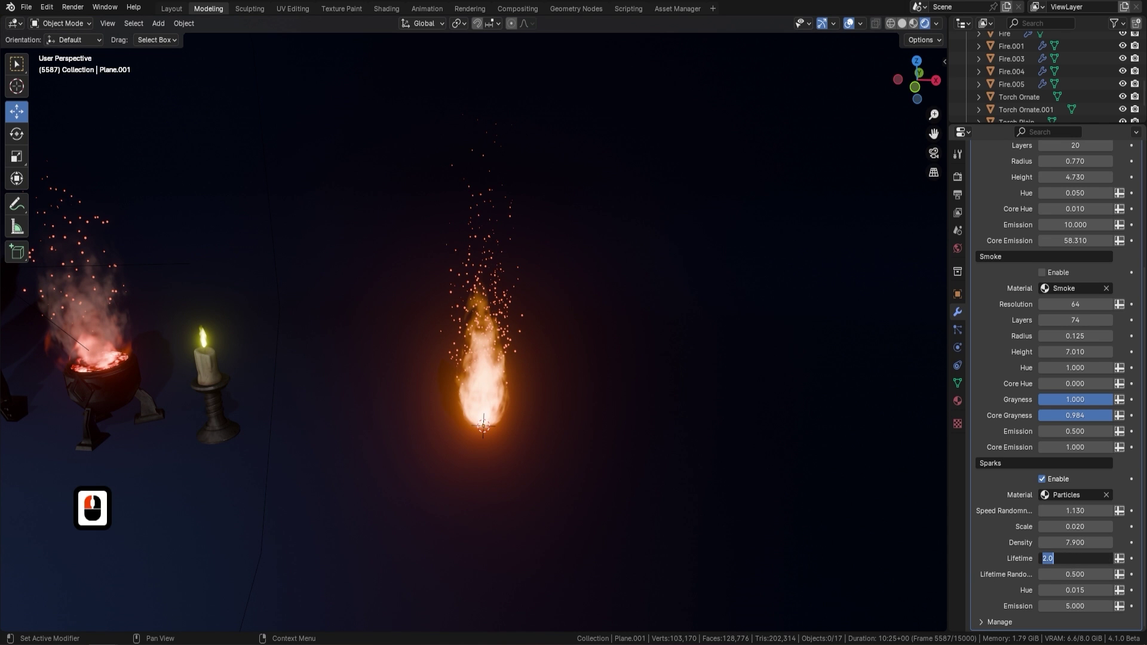
{"action": "type", "text": "10"}
{"action": "key", "text": "Return"}
{"action": "key", "text": "space"}
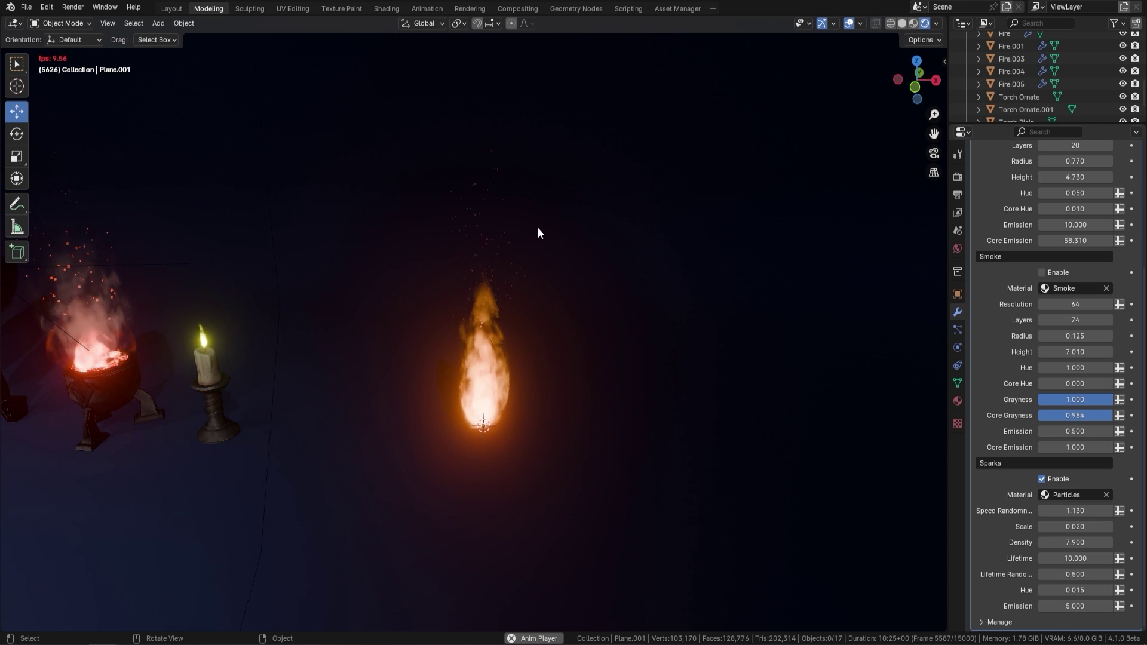
{"action": "scroll", "coordinate": [530, 232], "scroll_direction": "up", "scroll_amount": 2}
{"action": "middle_click_drag", "start_coordinate": [576, 57], "coordinate": [512, 107], "text": "shift"}
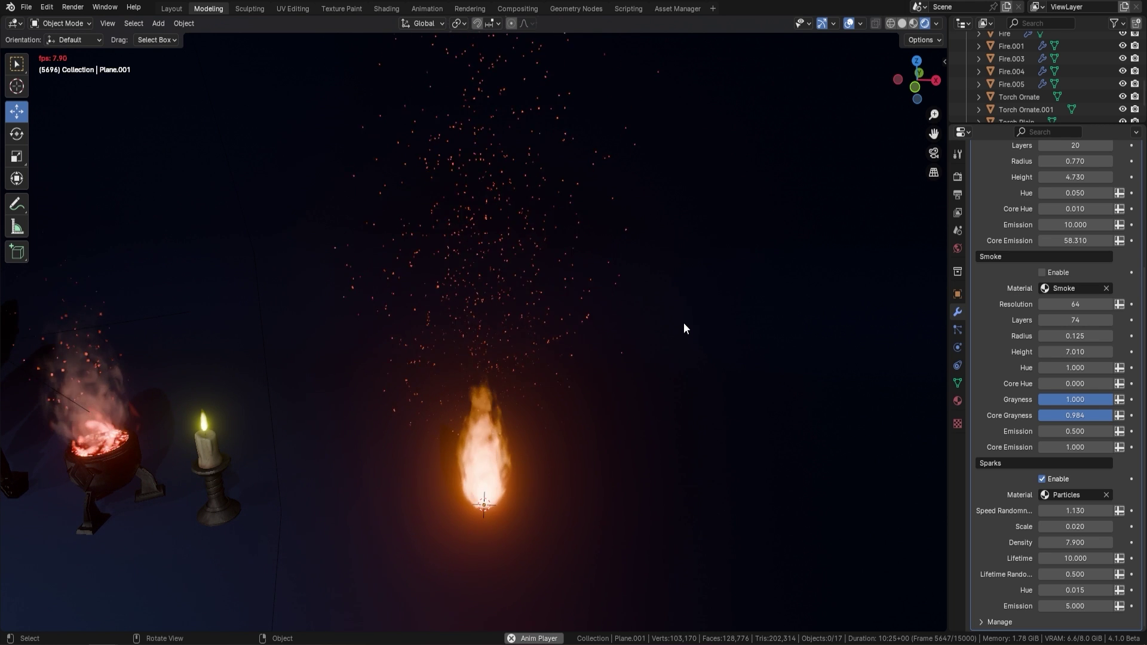
{"action": "key", "text": "space"}
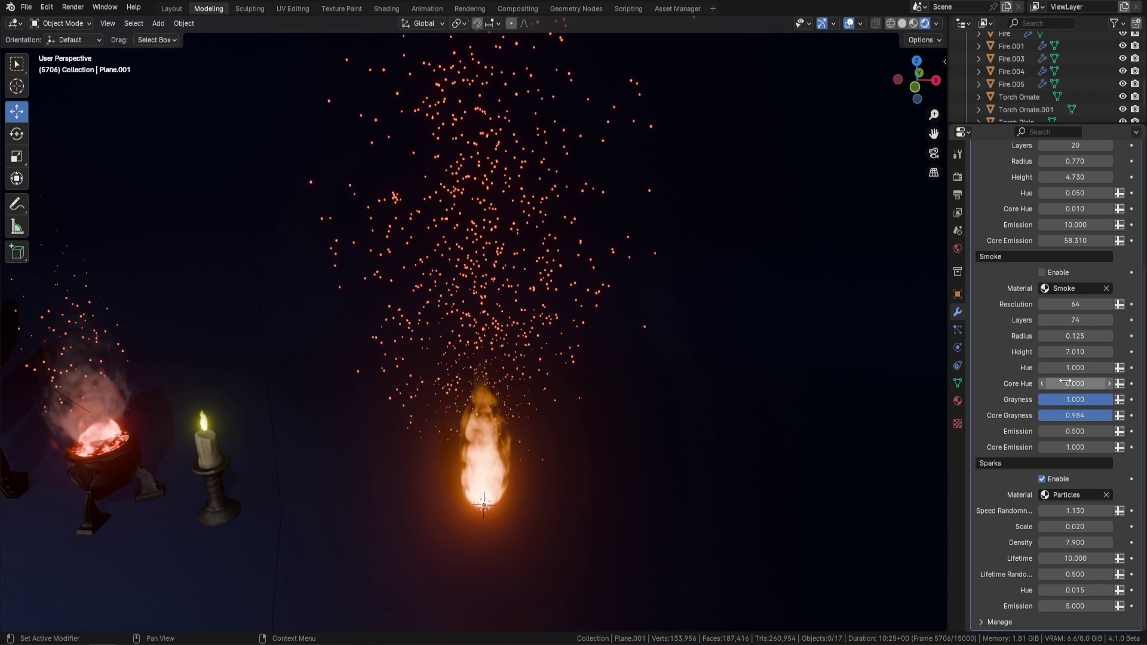
- Disable the Fire section and preview the sparks on their own
{"action": "scroll", "coordinate": [1065, 381], "scroll_direction": "up", "scroll_amount": 5}
{"action": "left_click", "coordinate": [1045, 263]}
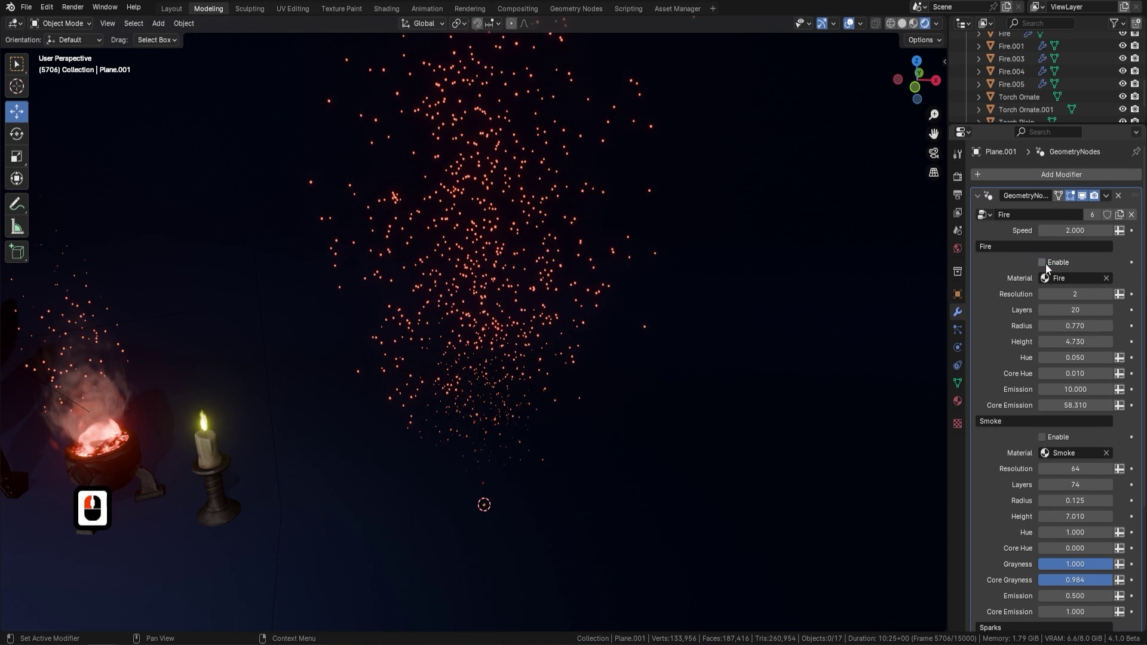
{"action": "key", "text": "space"}
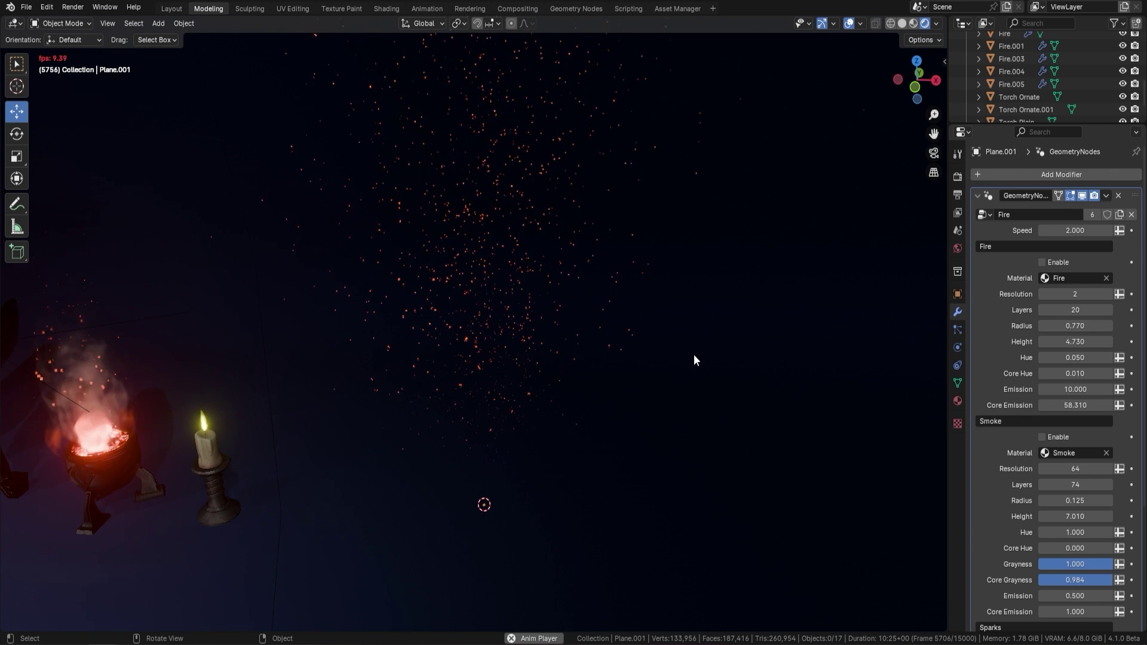
{"action": "key", "text": "space"}
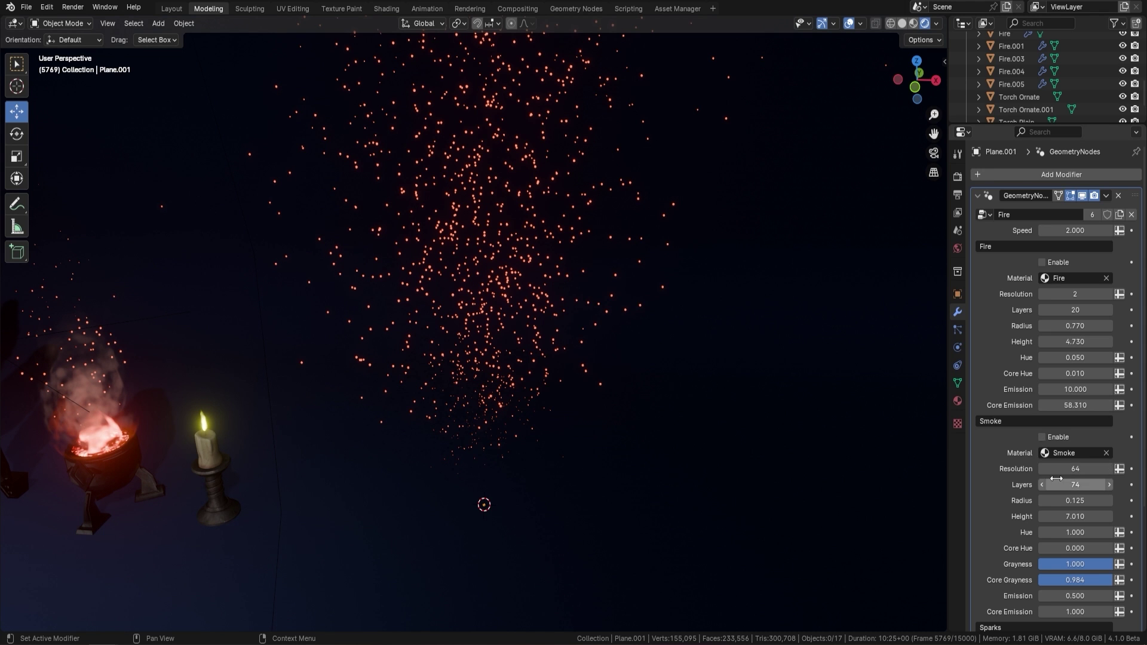
- Raise the Sparks section's Scale to 0.040 and preview the animation
{"action": "scroll", "coordinate": [1056, 478], "scroll_direction": "down", "scroll_amount": 2}
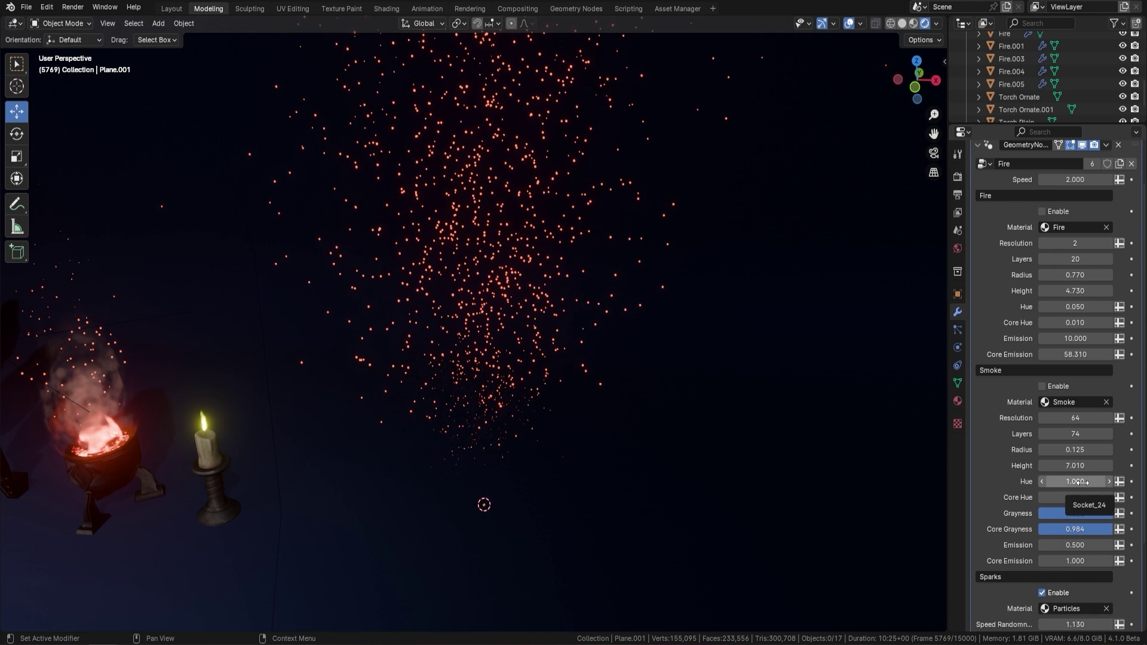
{"action": "scroll", "coordinate": [1073, 541], "scroll_direction": "down", "scroll_amount": 4}
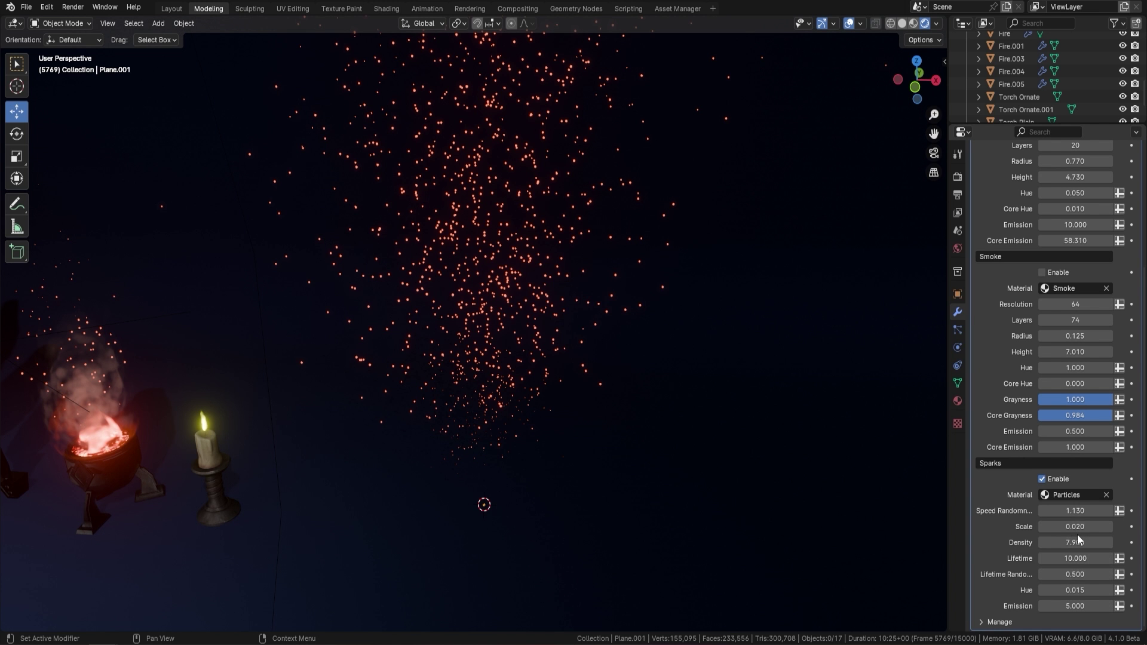
{"action": "mouse_move", "coordinate": [1074, 526]}
{"action": "left_mouse_down"}
{"action": "mouse_move", "coordinate": [1104, 526]}
{"action": "mouse_move", "coordinate": [1057, 526]}
{"action": "mouse_move", "coordinate": [1093, 526]}
{"action": "left_mouse_up"}
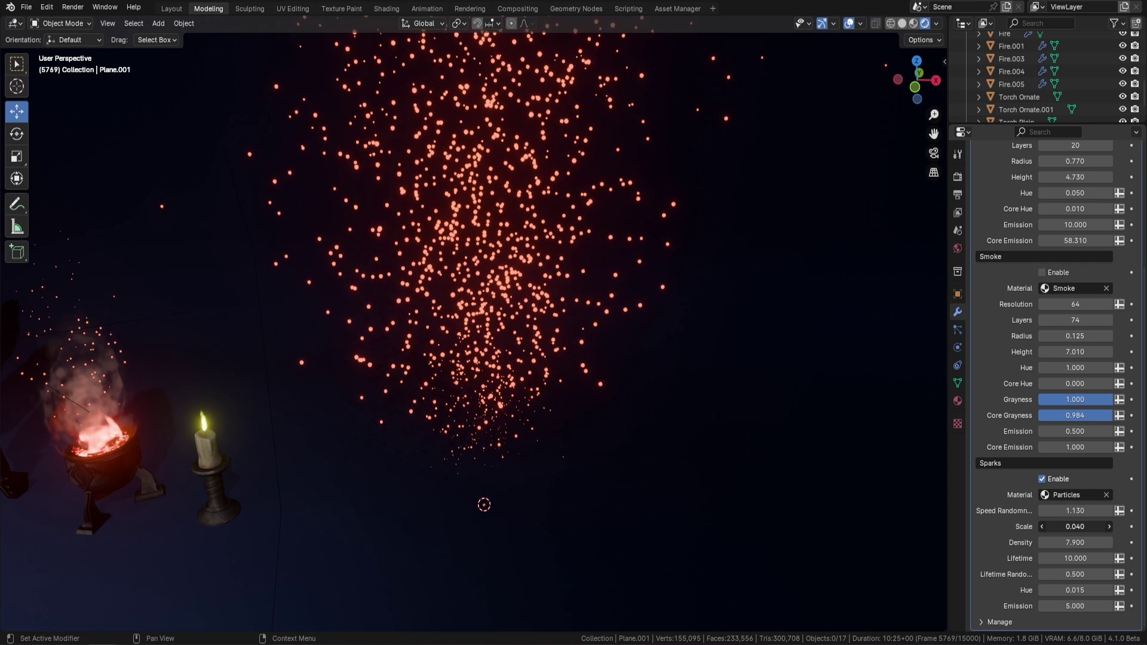
{"action": "key", "text": "space"}
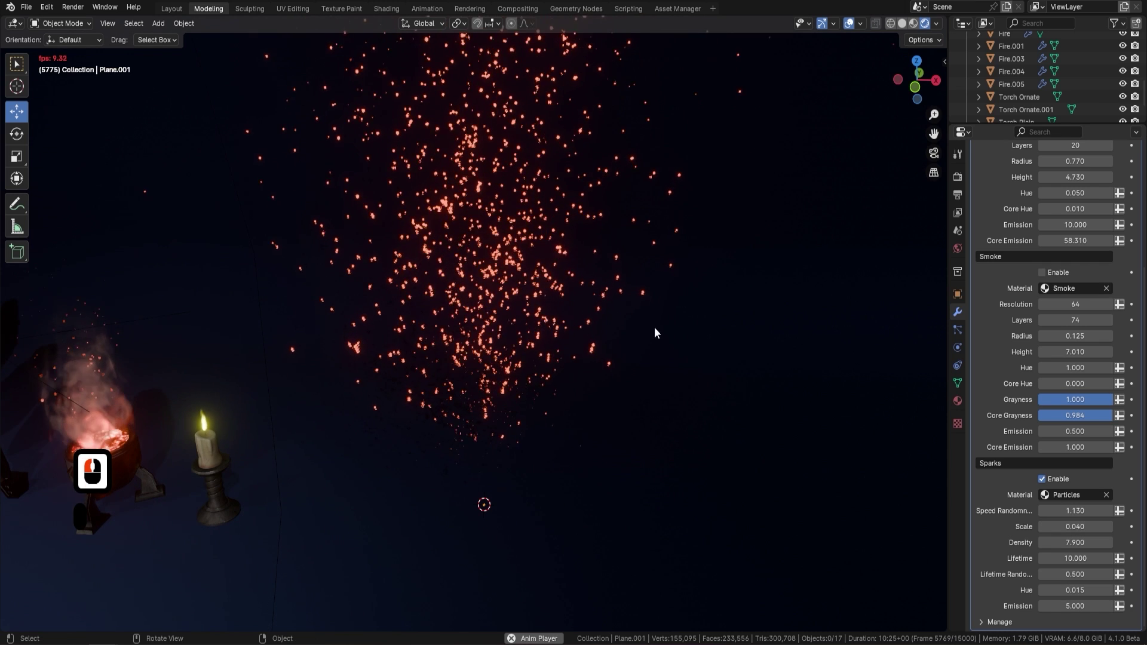
{"action": "key", "text": "space"}
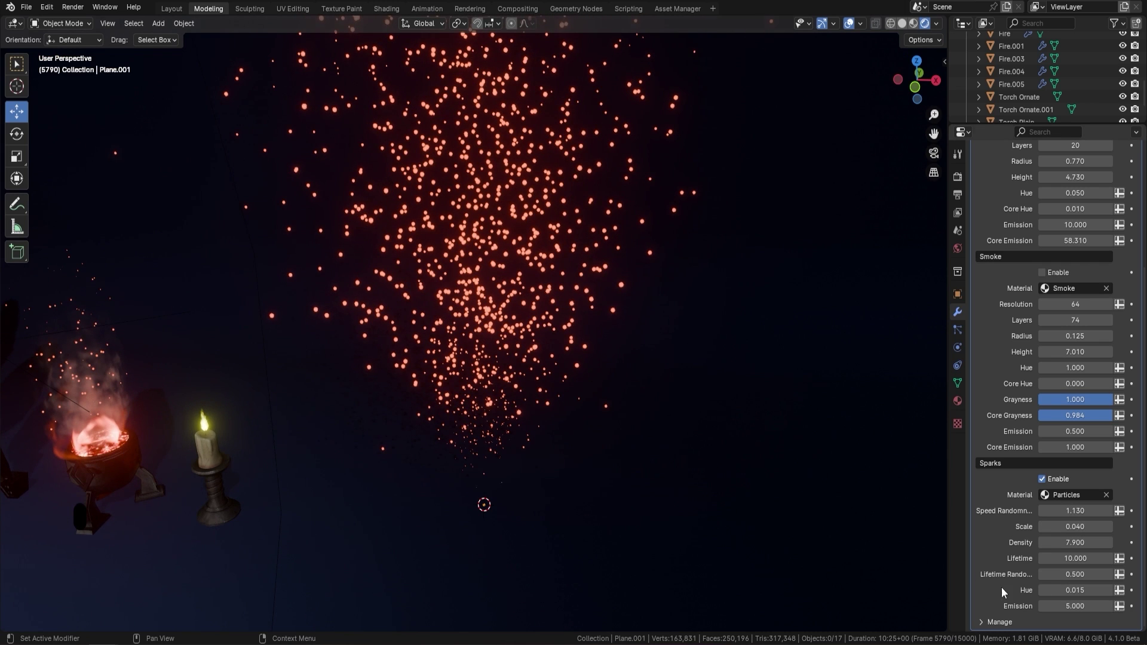
- Raise the Sparks section's Emission to 23.200 and compare the sparks with the torches, brazier and candle
{"action": "mouse_move", "coordinate": [1075, 606]}
{"action": "left_mouse_down"}
{"action": "mouse_move", "coordinate": [1085, 605]}
{"action": "mouse_move", "coordinate": [1070, 605]}
{"action": "left_mouse_up"}
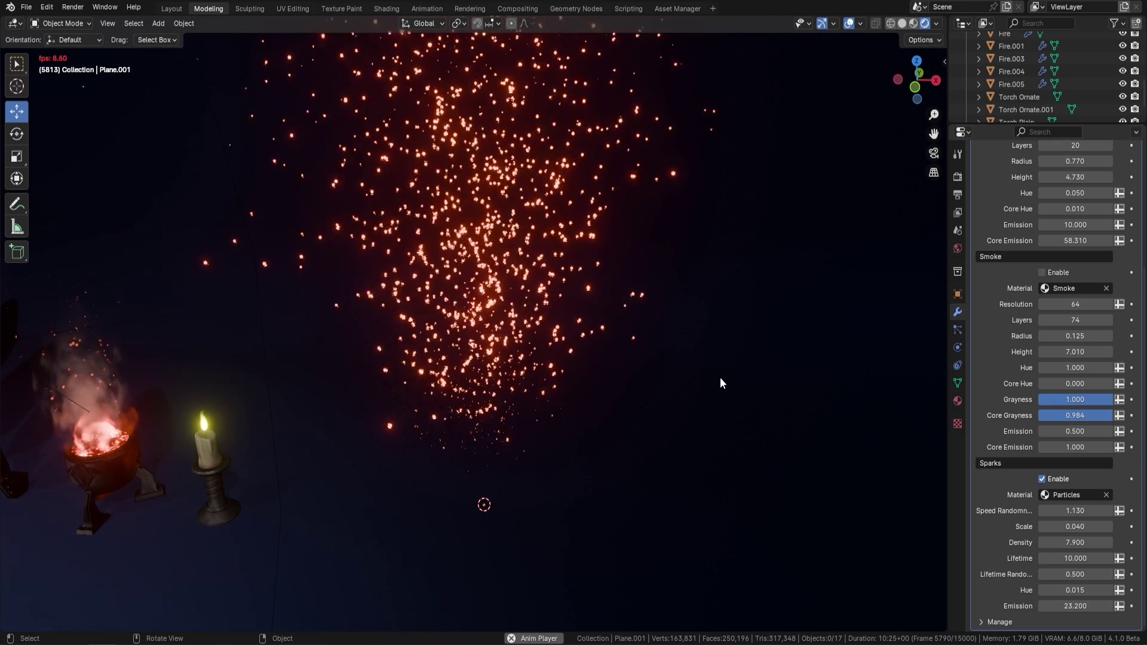
{"action": "scroll", "coordinate": [570, 358], "scroll_direction": "down", "scroll_amount": 3}
{"action": "middle_click_drag", "start_coordinate": [571, 358], "coordinate": [594, 375], "text": "shift"}
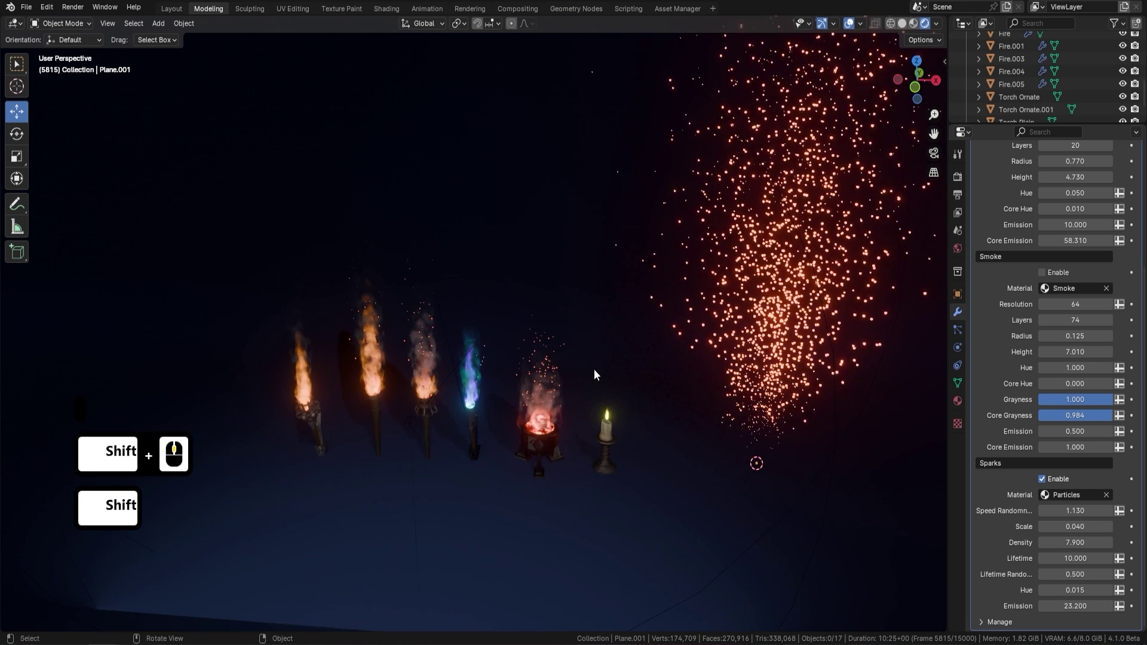
{"action": "scroll", "coordinate": [608, 357], "scroll_direction": "up", "scroll_amount": 5}
{"action": "middle_click_drag", "start_coordinate": [704, 282], "coordinate": [710, 261], "text": "shift"}
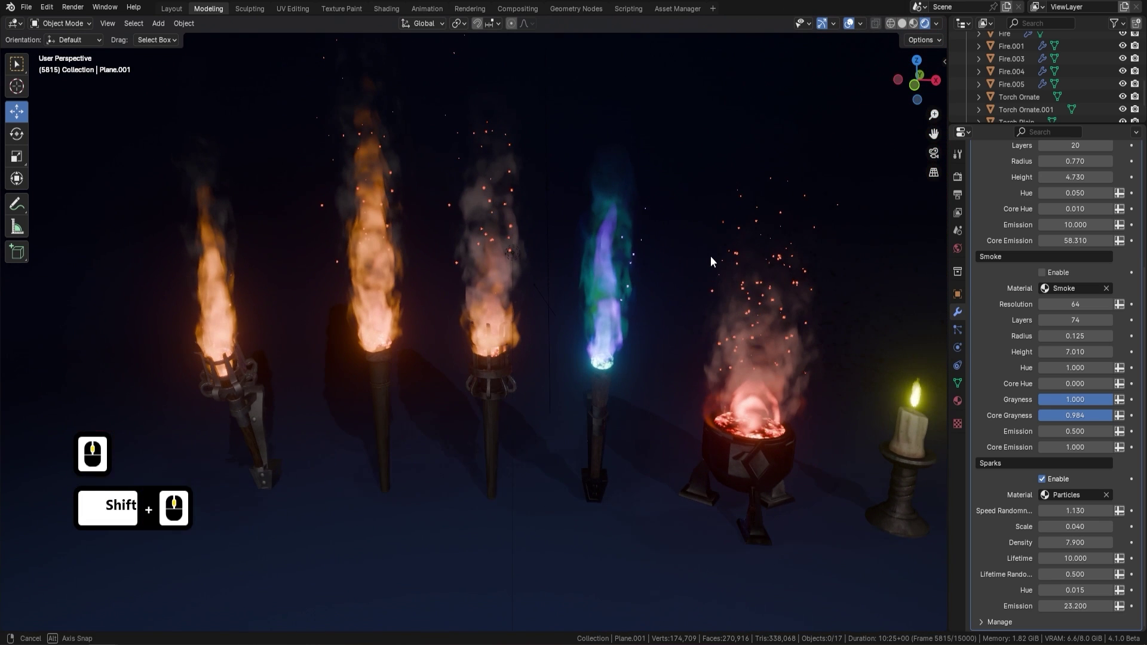